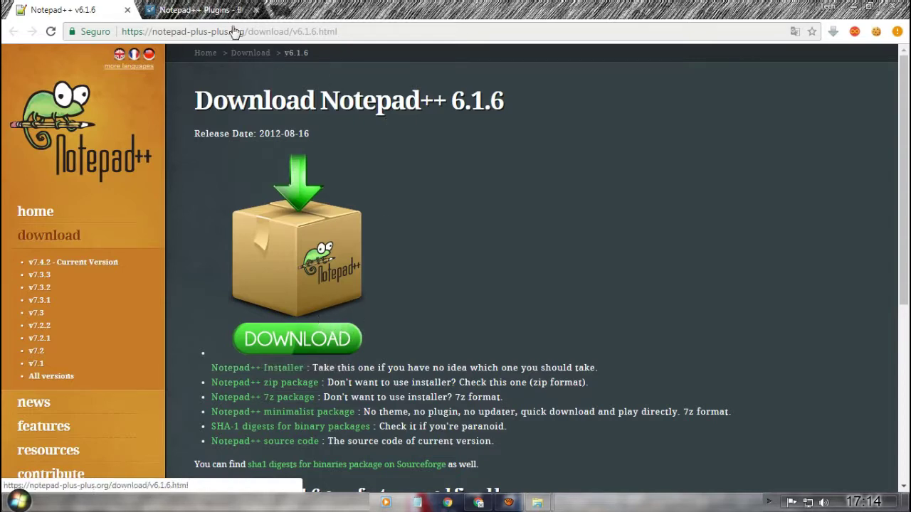
# View the SourceForge files page for Hex Editor Plugin v0.9.5 and return to the Notepad++ 6.1.6 download page
pyautogui.click(206, 10)
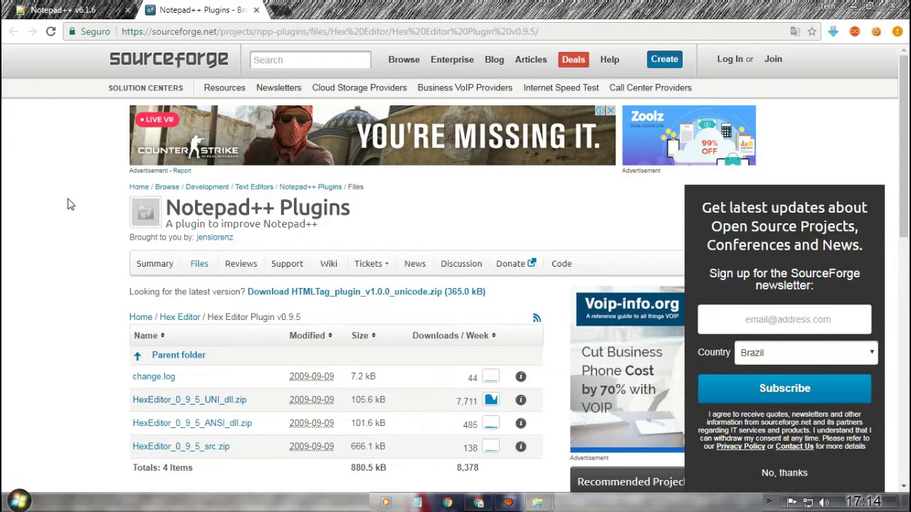
pyautogui.click(89, 13)
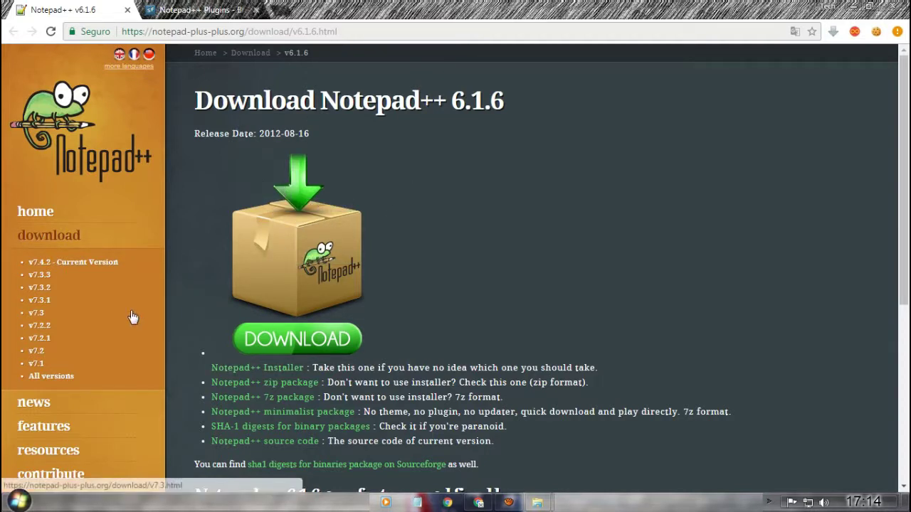
# Open the Arquivos de Programas (x86) folder on Disco Local (C:) in Windows Explorer
pyautogui.press('super')
pyautogui.click(197, 342)
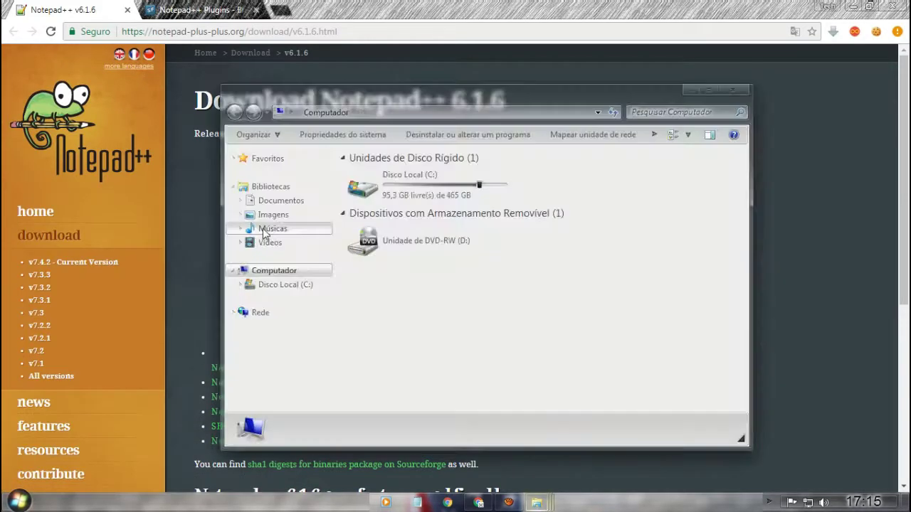
pyautogui.moveTo(399, 102); pyautogui.dragTo(263, 80)
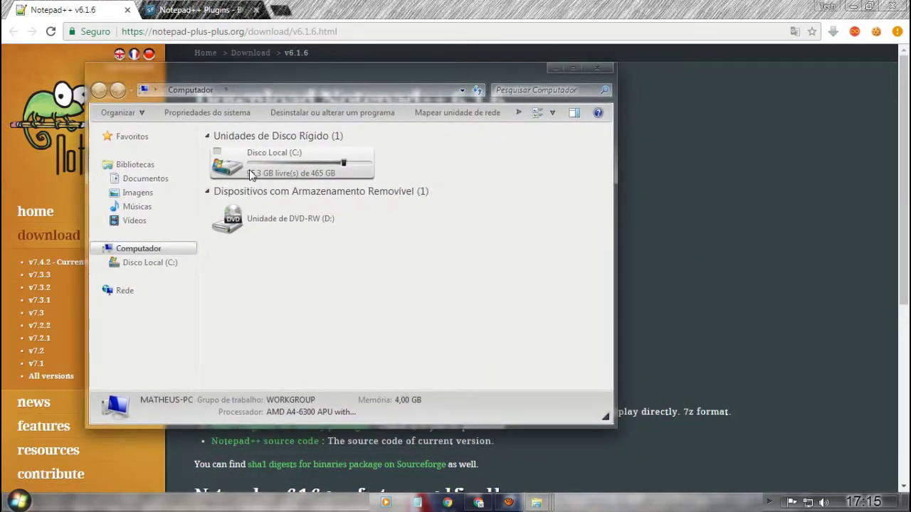
pyautogui.click(250, 175)
pyautogui.doubleClick(250, 175)
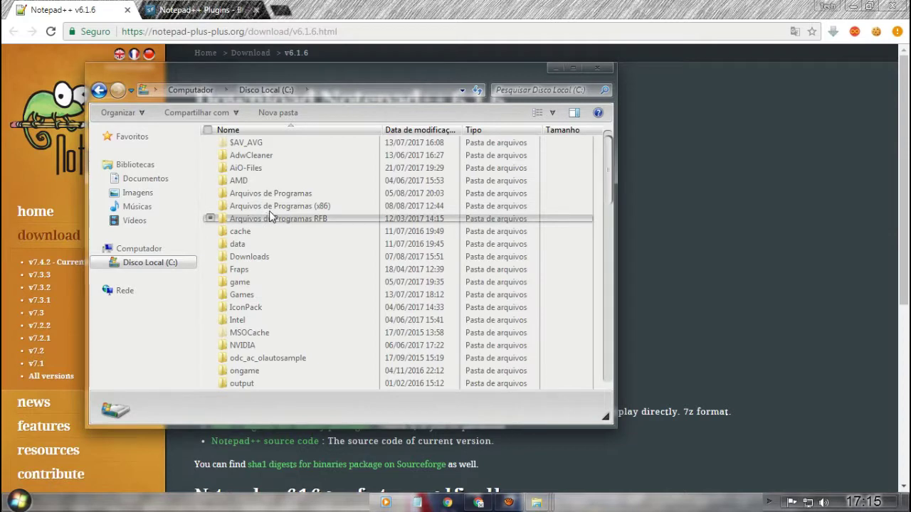
pyautogui.doubleClick(271, 208)
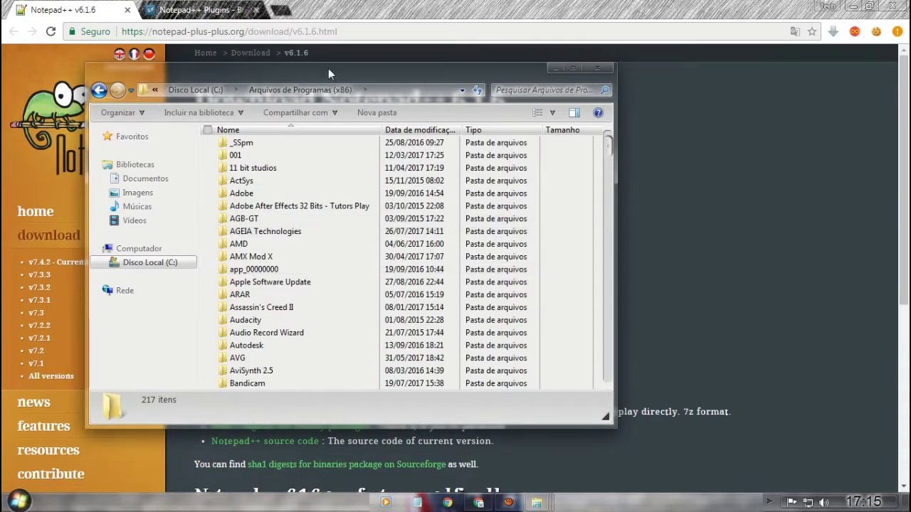
# Open the plugins folder inside the Notepad++ program folder to examine HexEditor.dll, and close the Explorer window
pyautogui.moveTo(324, 81); pyautogui.dragTo(338, 81)
pyautogui.click(340, 193)
pyautogui.scroll(-15, 354, 290)
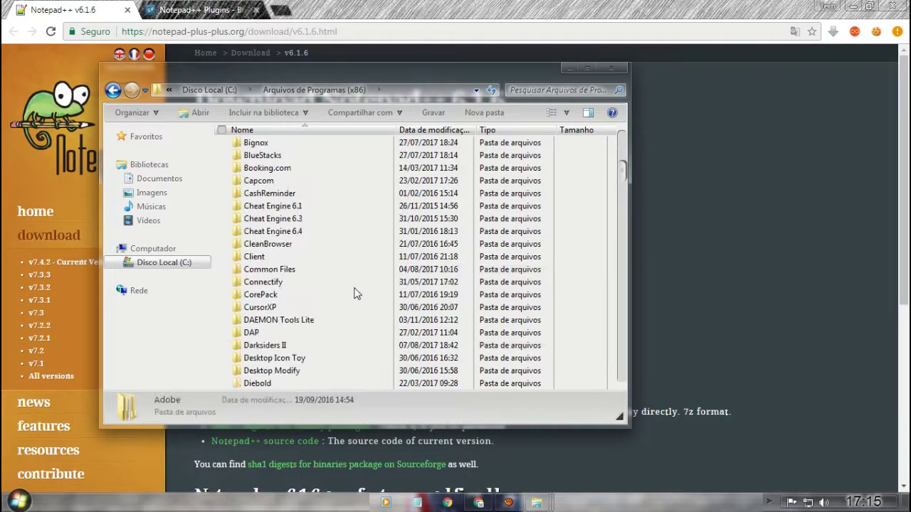
pyautogui.scroll(-20, 356, 294)
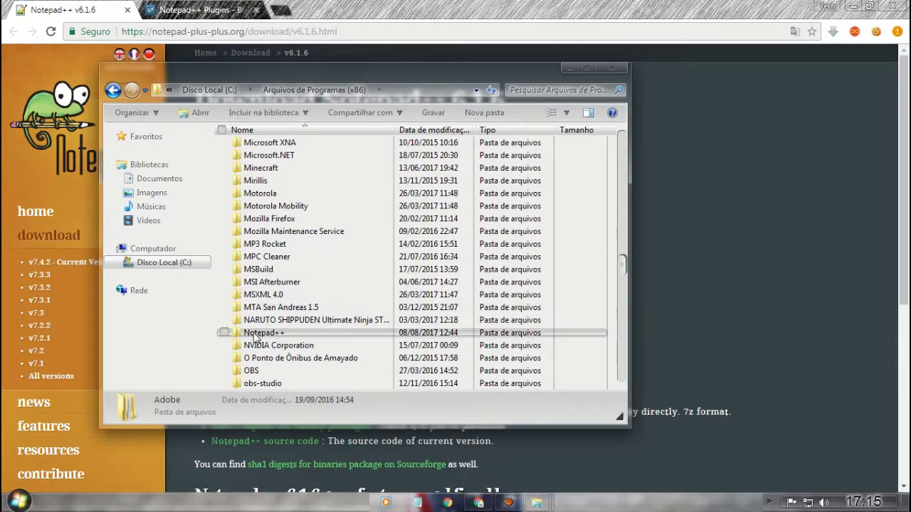
pyautogui.doubleClick(277, 334)
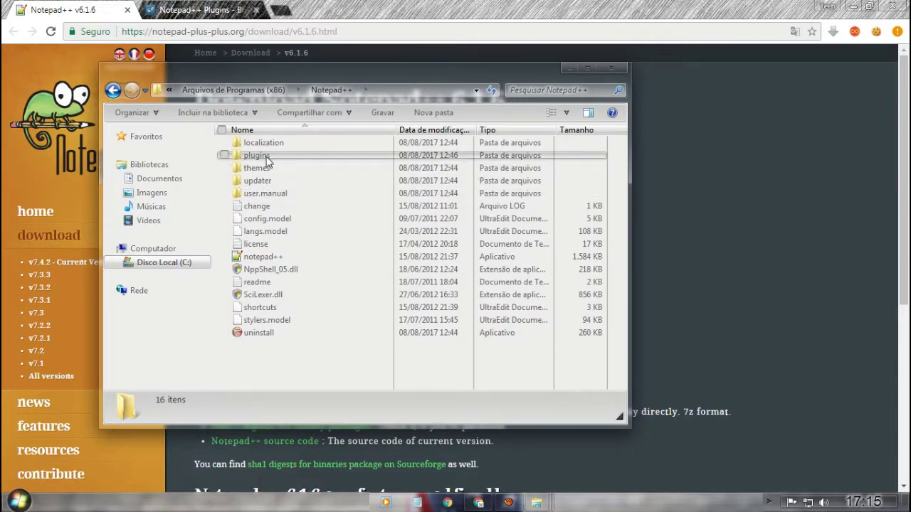
pyautogui.doubleClick(264, 156)
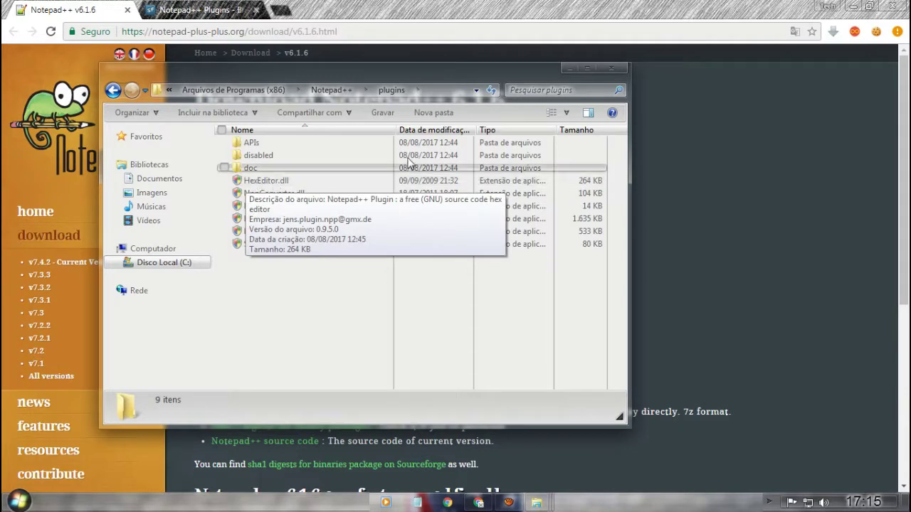
pyautogui.click(617, 65)
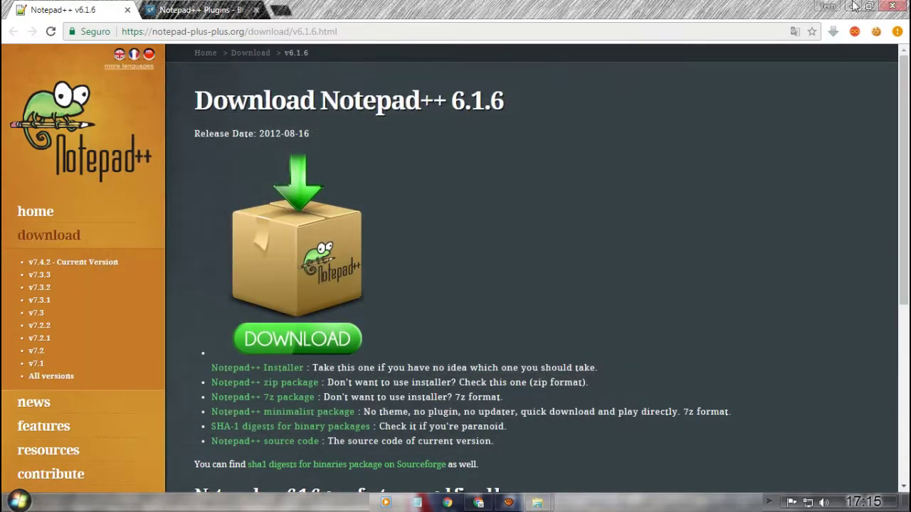
# Minimize the browser and open the Windows account's personal folder in Windows Explorer
pyautogui.click(854, 6)
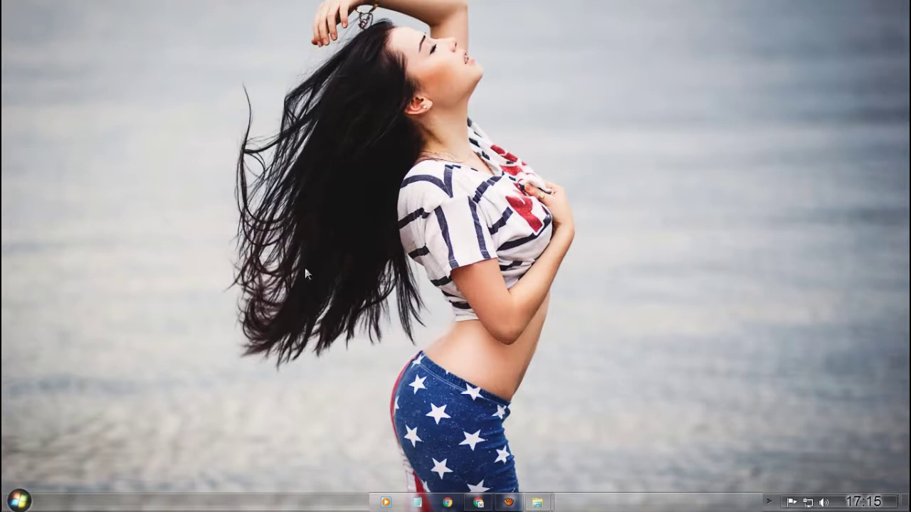
pyautogui.click(6, 503)
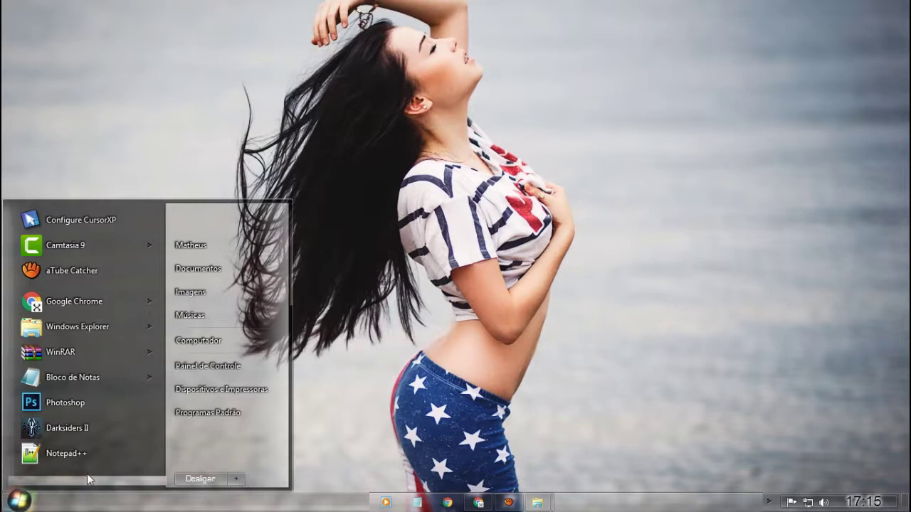
pyautogui.click(187, 249)
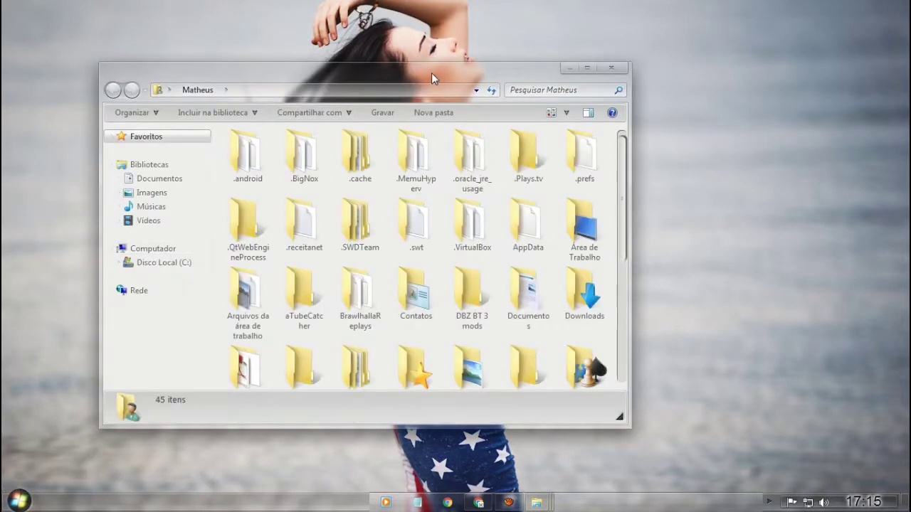
pyautogui.moveTo(431, 73); pyautogui.dragTo(490, 62)
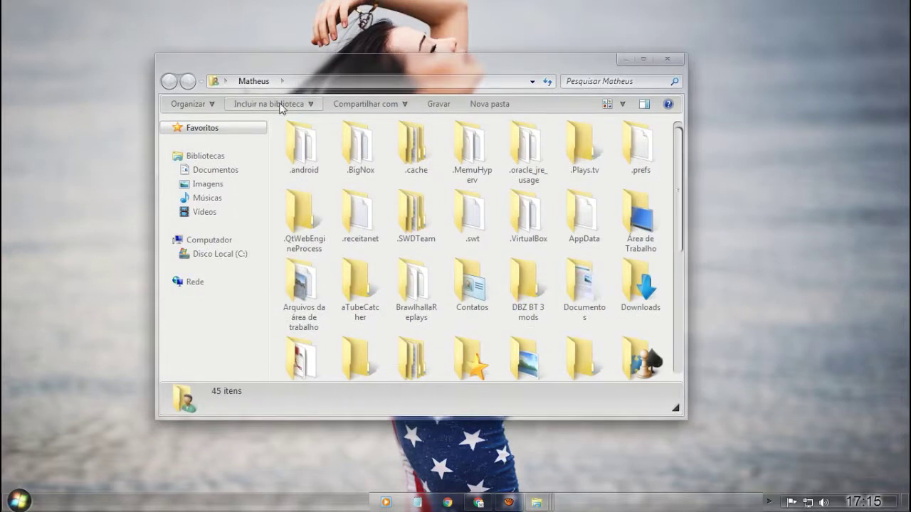
# Check the hidden files and folders setting in the advanced view settings of Folder Options and close the dialog
pyautogui.click(211, 105)
pyautogui.click(229, 233)
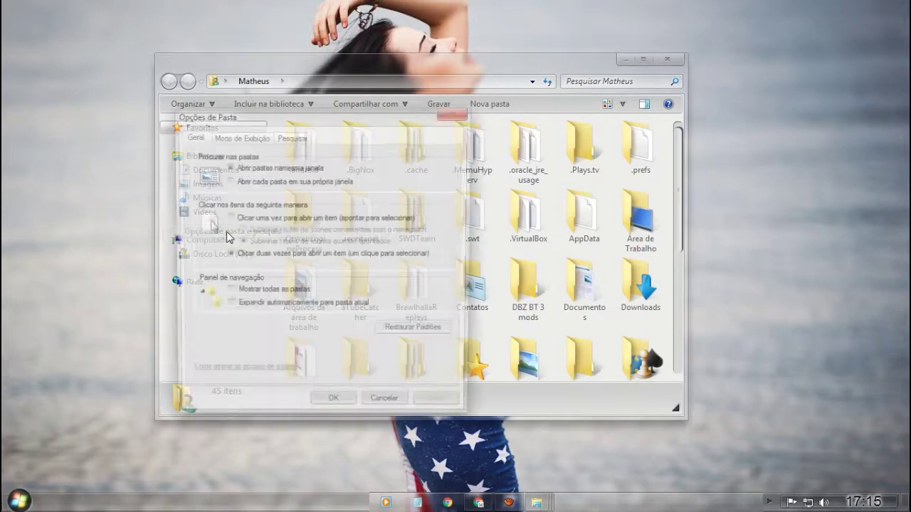
pyautogui.click(247, 137)
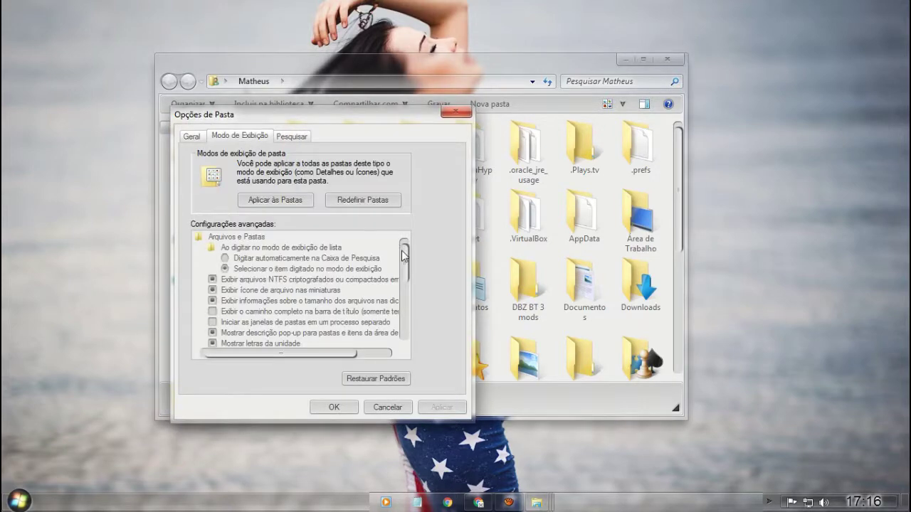
pyautogui.moveTo(404, 255); pyautogui.dragTo(406, 316)
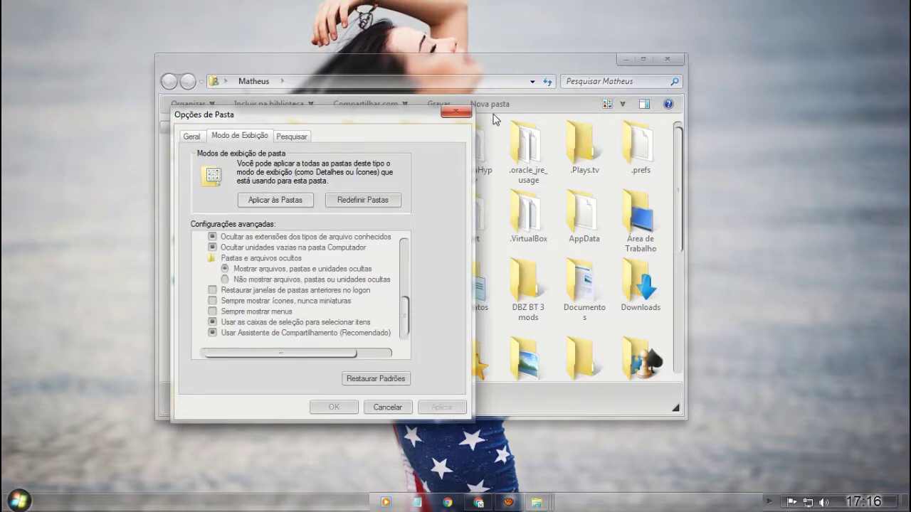
pyautogui.click(456, 113)
pyautogui.moveTo(476, 65)
pyautogui.mouseDown()
pyautogui.moveTo(502, 69)
pyautogui.moveTo(492, 67)
pyautogui.mouseUp()
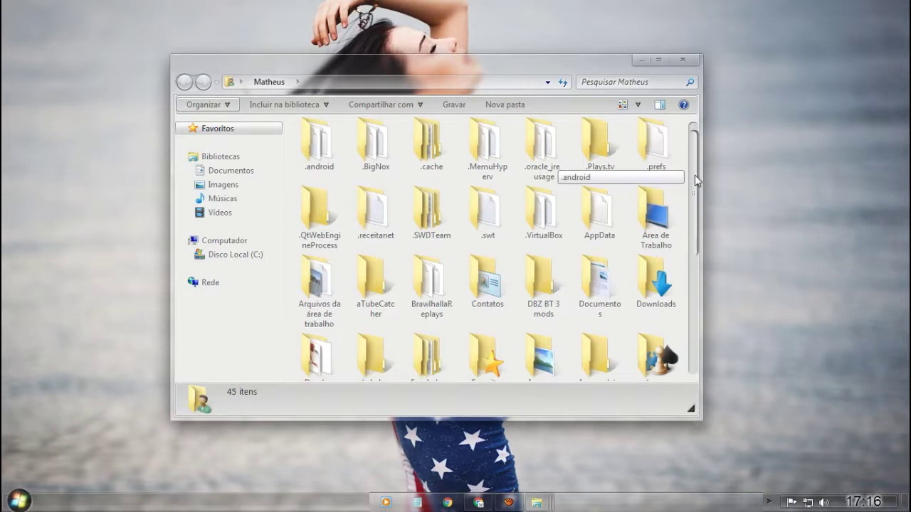
pyautogui.moveTo(523, 65); pyautogui.dragTo(530, 57)
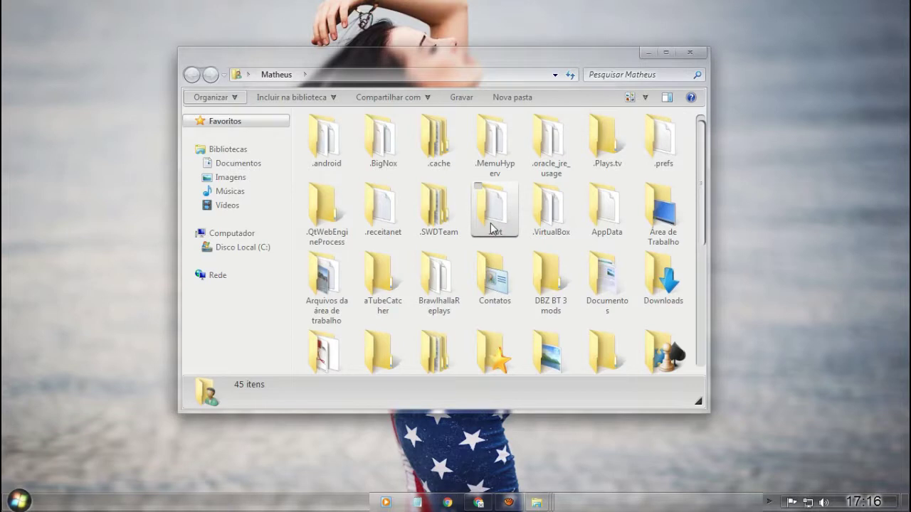
pyautogui.moveTo(491, 228)
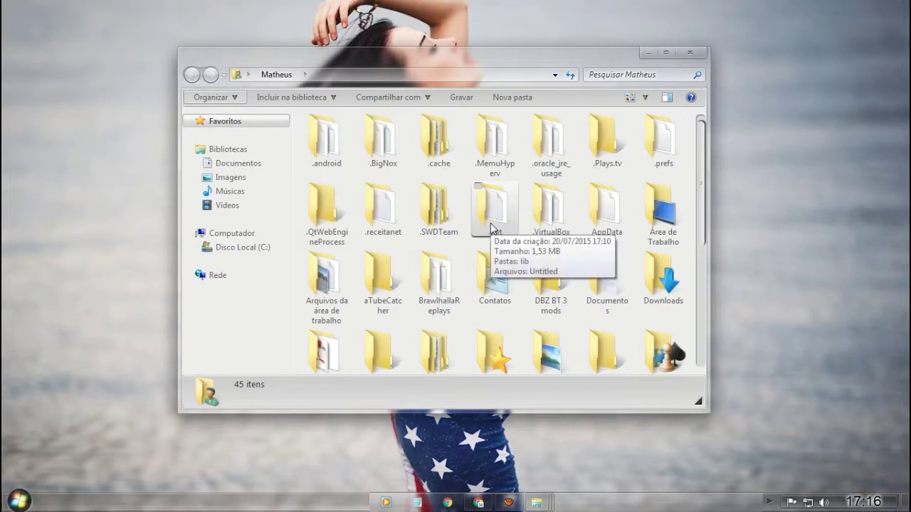
pyautogui.rightClick(691, 172)
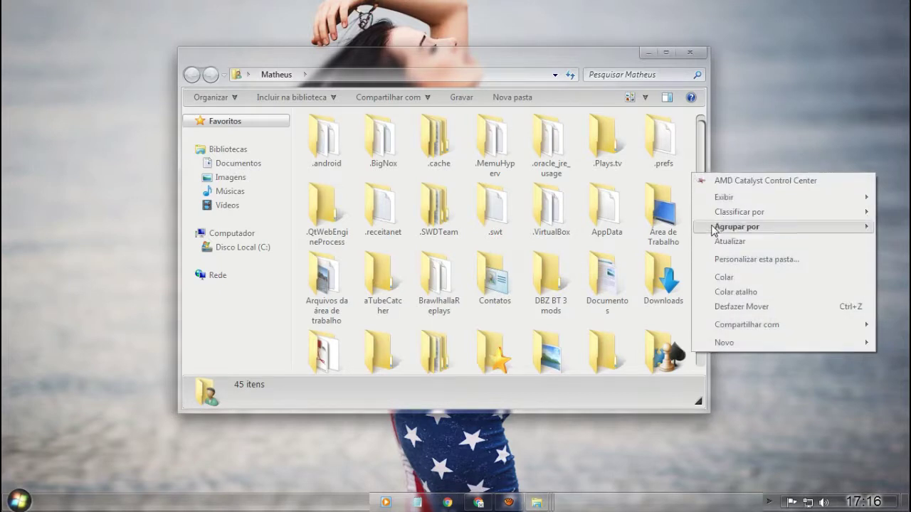
pyautogui.click(697, 146)
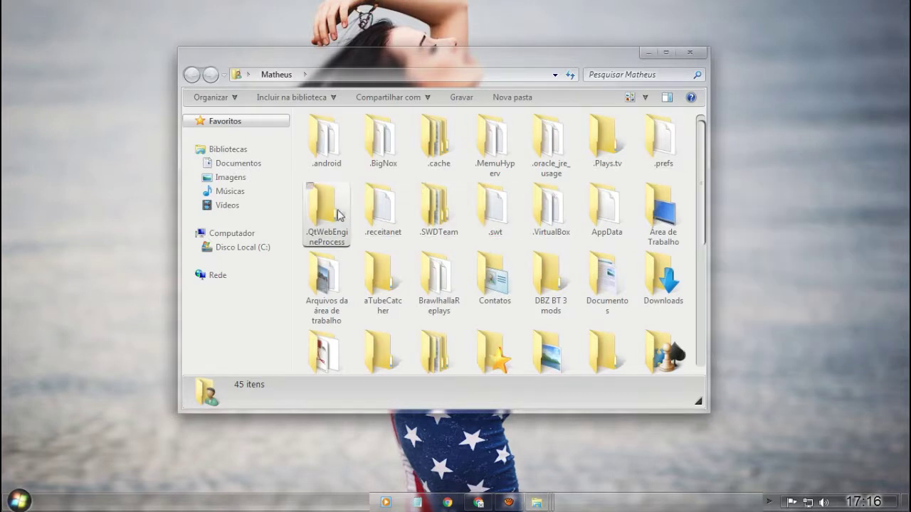
# Open the AppData\Local\SKIDROW folder within the personal folder
pyautogui.moveTo(703, 187)
pyautogui.mouseDown()
pyautogui.moveTo(704, 213)
pyautogui.moveTo(704, 187)
pyautogui.mouseUp()
pyautogui.doubleClick(615, 204)
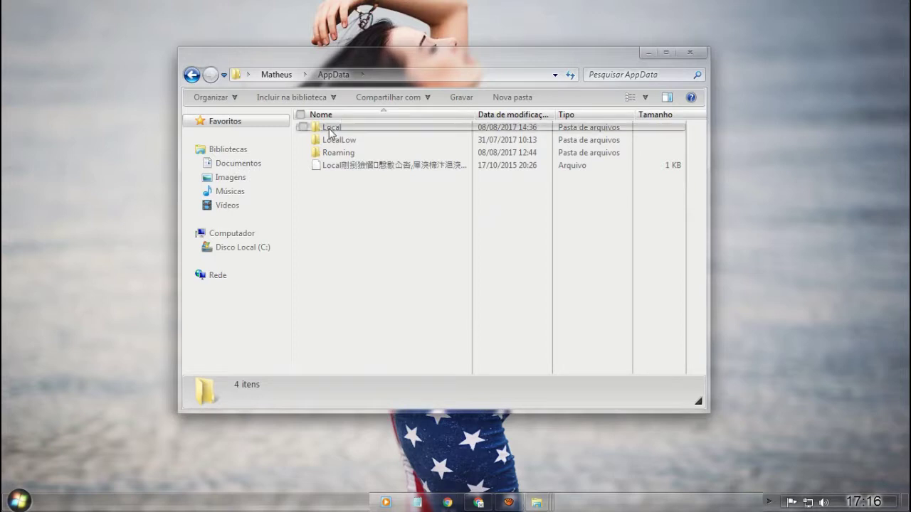
pyautogui.doubleClick(330, 129)
pyautogui.scroll(-19, 349, 223)
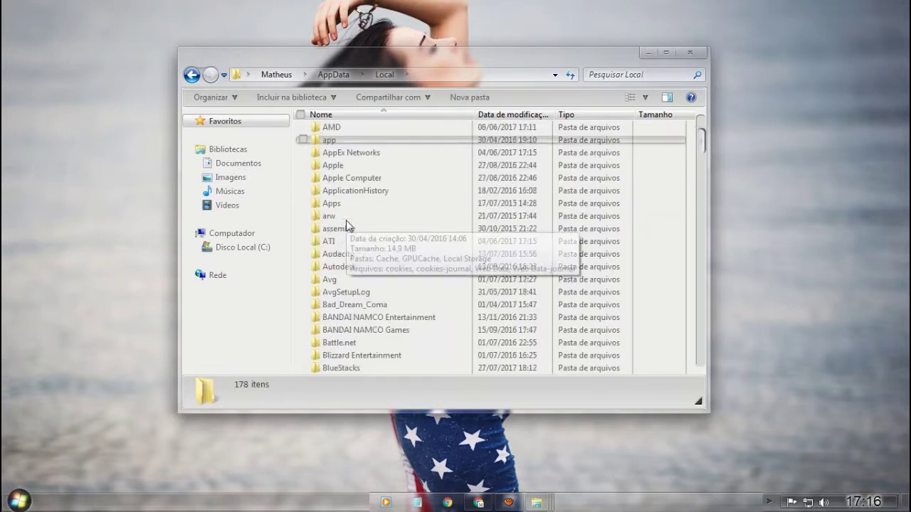
pyautogui.scroll(-18, 379, 282)
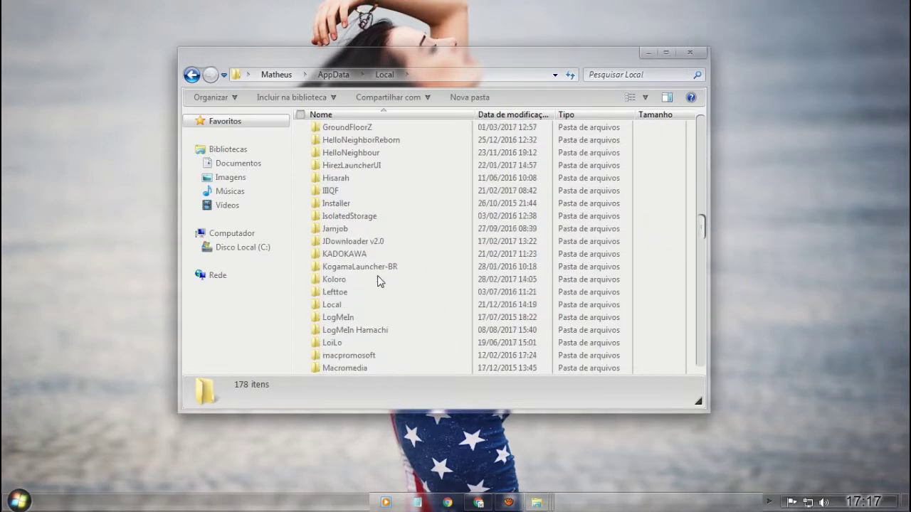
pyautogui.scroll(-6, 379, 281)
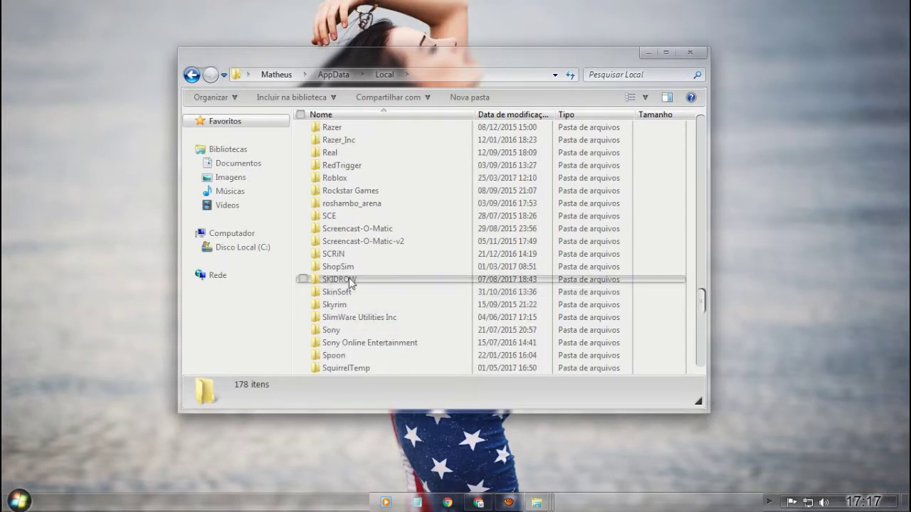
pyautogui.doubleClick(357, 279)
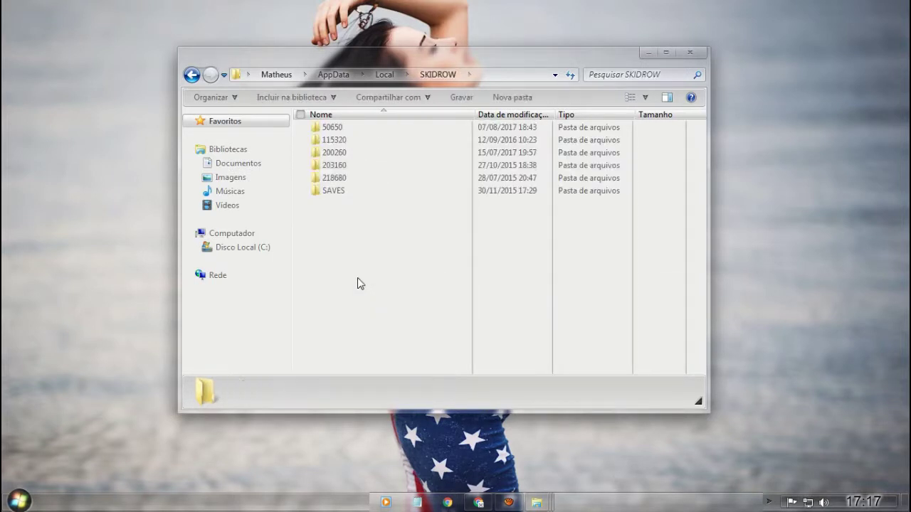
# Open the Storage folder inside 50650 to examine the game's save files, and close the Explorer window
pyautogui.moveTo(330, 133)
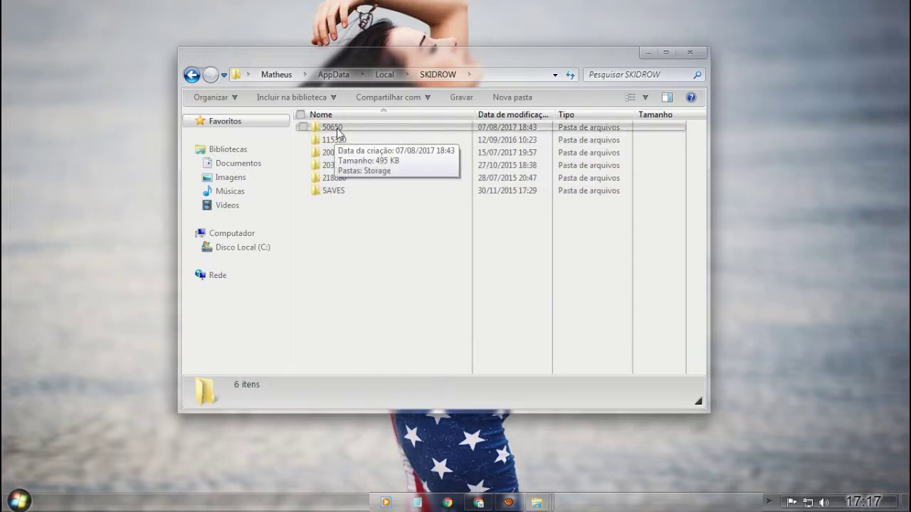
pyautogui.doubleClick(344, 131)
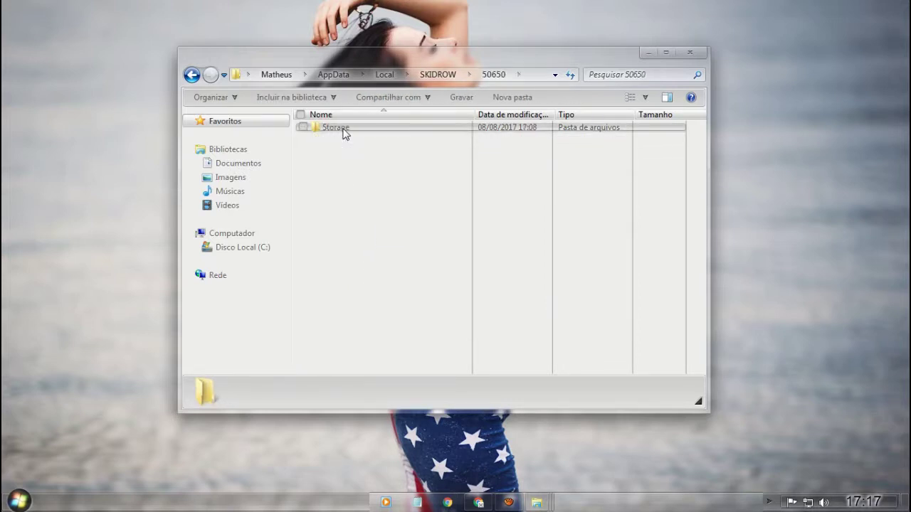
pyautogui.click(344, 133)
pyautogui.click(362, 182)
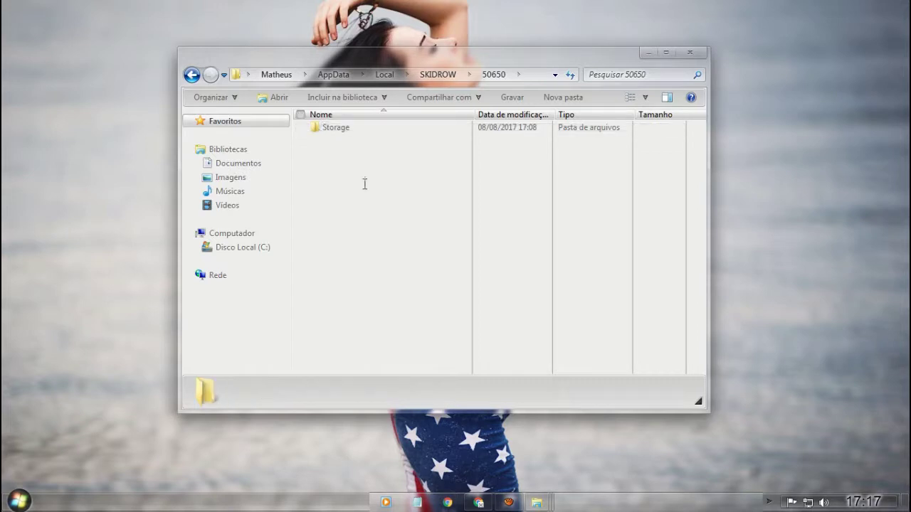
pyautogui.click(345, 137)
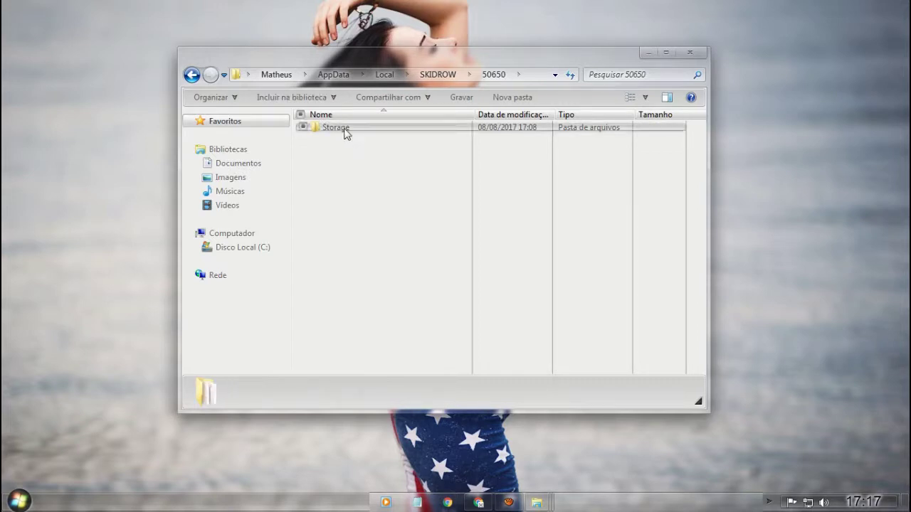
pyautogui.click(366, 172)
pyautogui.click(354, 135)
pyautogui.doubleClick(354, 135)
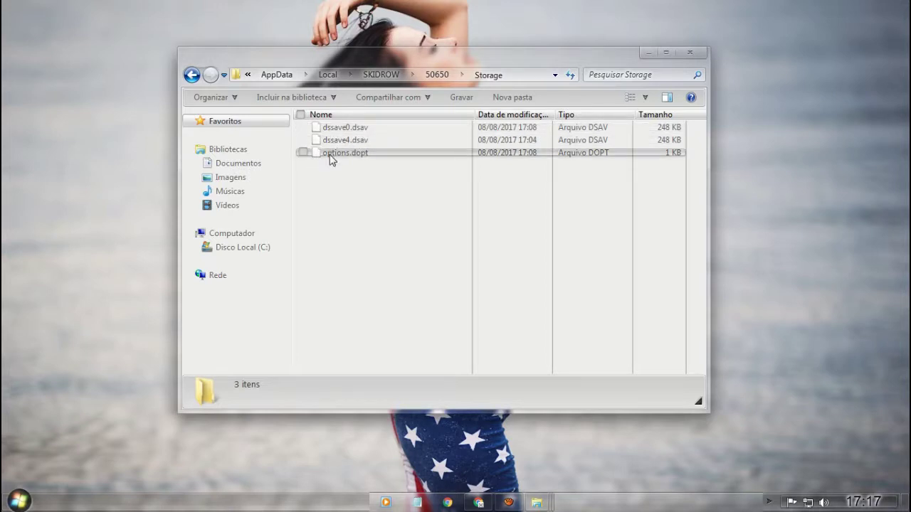
pyautogui.moveTo(369, 196)
pyautogui.mouseDown()
pyautogui.moveTo(340, 111)
pyautogui.moveTo(352, 193)
pyautogui.mouseUp()
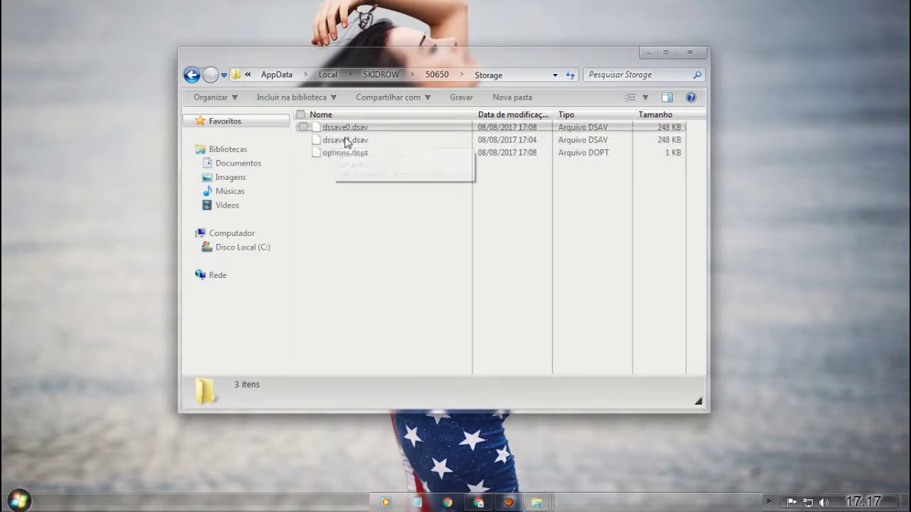
pyautogui.click(690, 54)
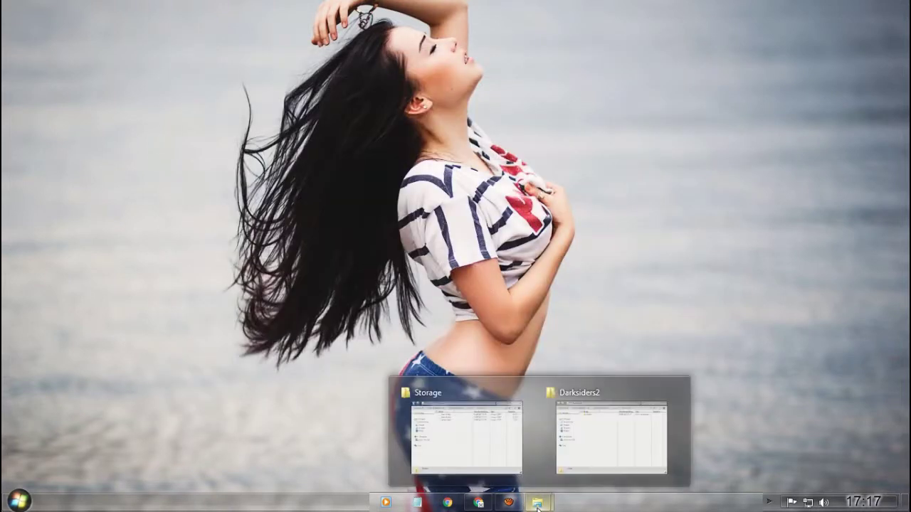
# Bring up the Storage and Darksiders2 folder windows and arrange them side by side on the desktop
pyautogui.click(497, 436)
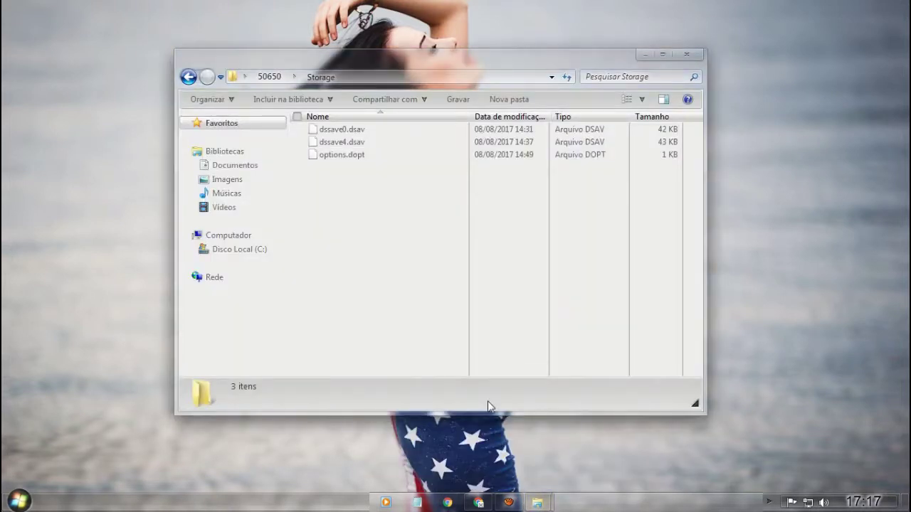
pyautogui.moveTo(397, 57); pyautogui.dragTo(243, 56)
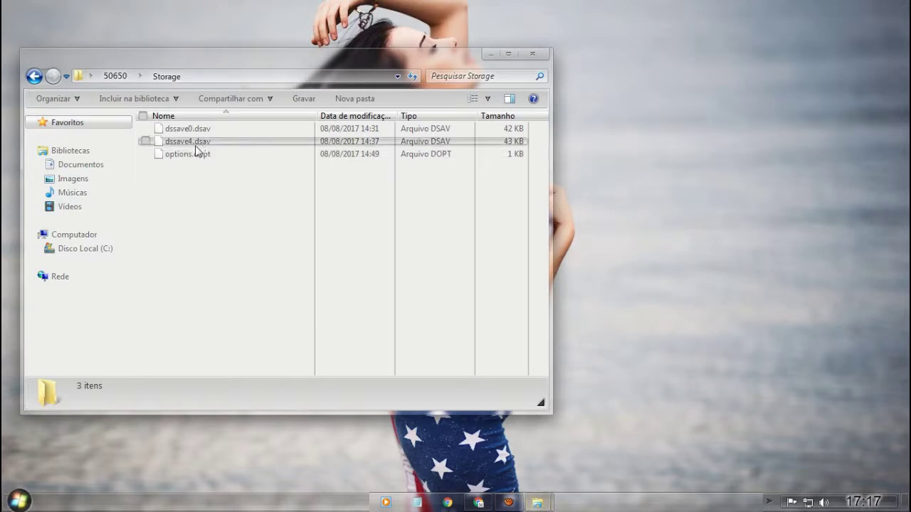
pyautogui.moveTo(204, 153); pyautogui.dragTo(207, 181)
pyautogui.click(207, 181)
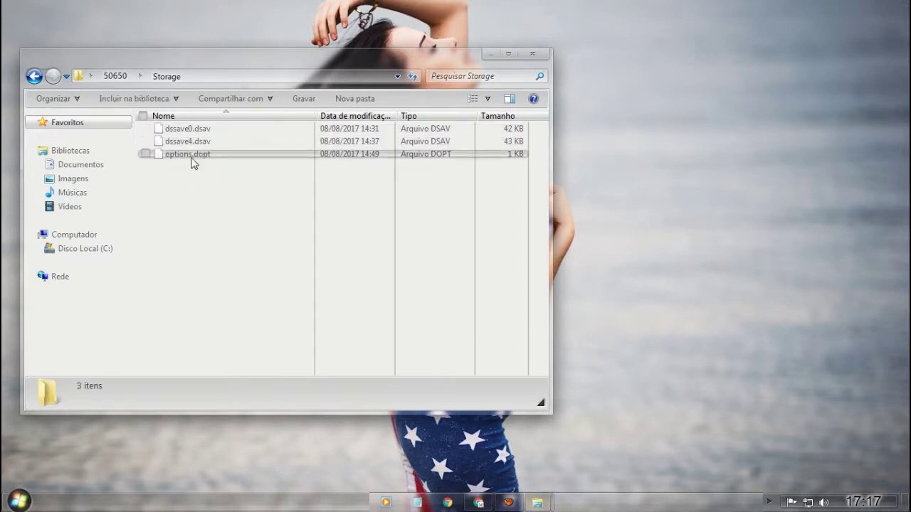
pyautogui.moveTo(537, 502)
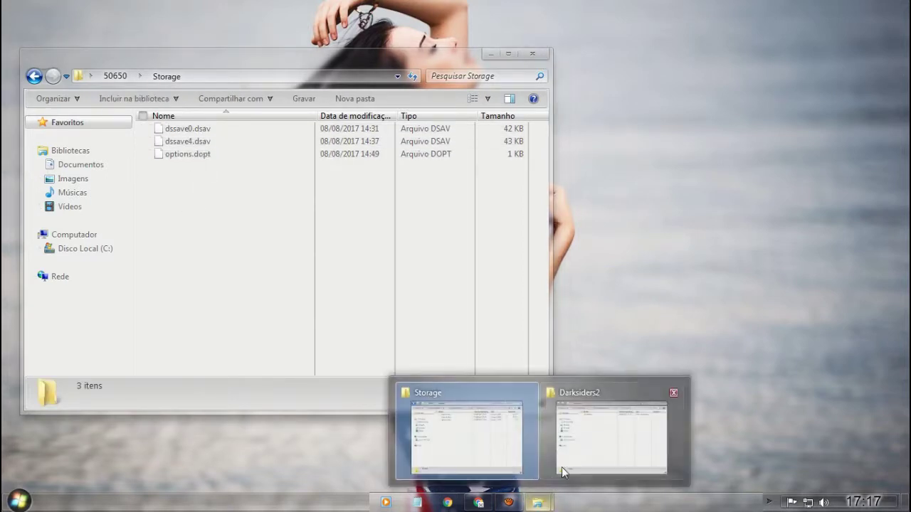
pyautogui.click(584, 434)
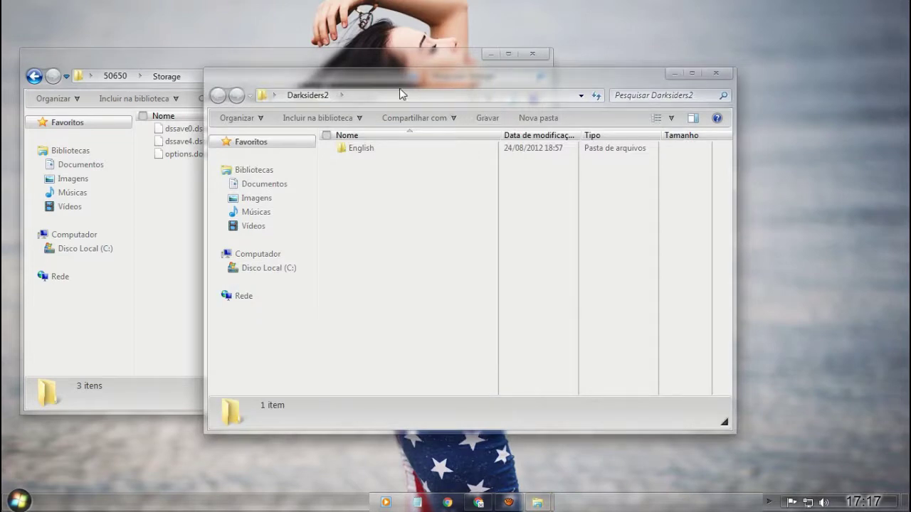
pyautogui.moveTo(395, 80); pyautogui.dragTo(564, 67)
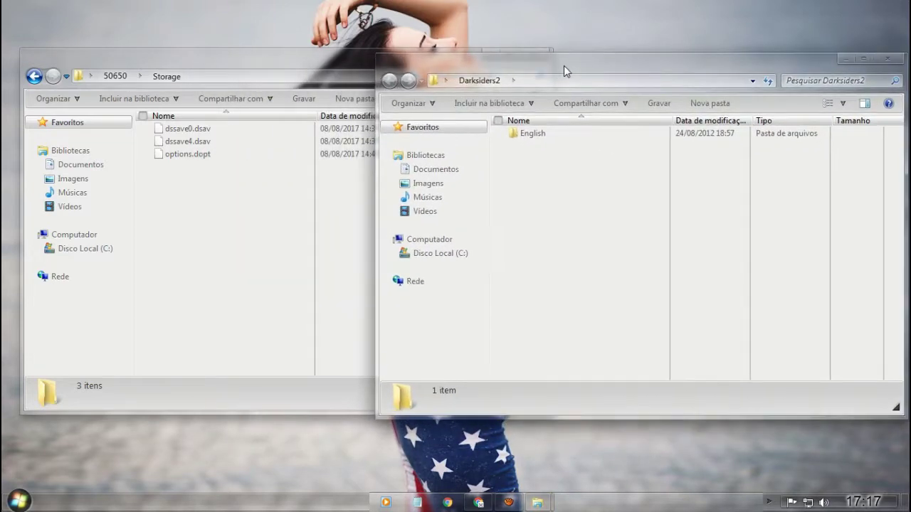
# Open the English folder within Darksiders2 and delete dssave1.dsav and dssave5.dsav from it
pyautogui.click(533, 137)
pyautogui.doubleClick(532, 133)
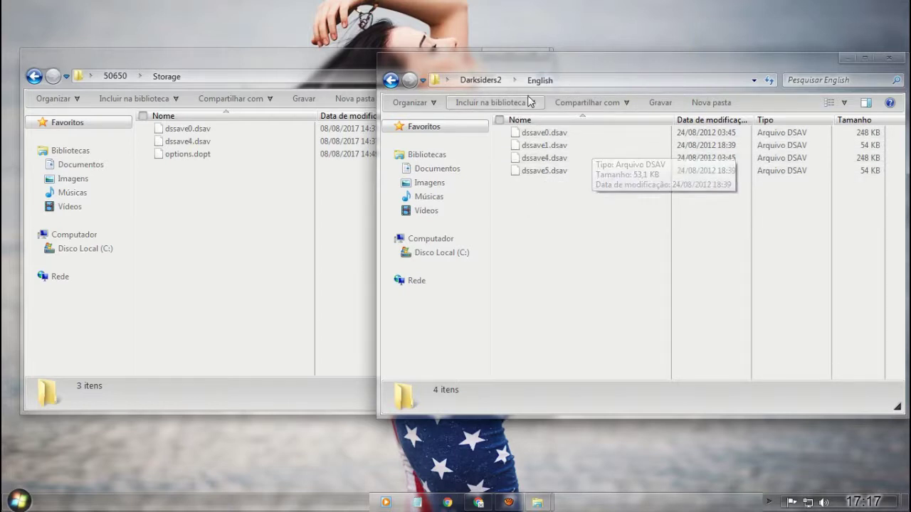
pyautogui.click(548, 148)
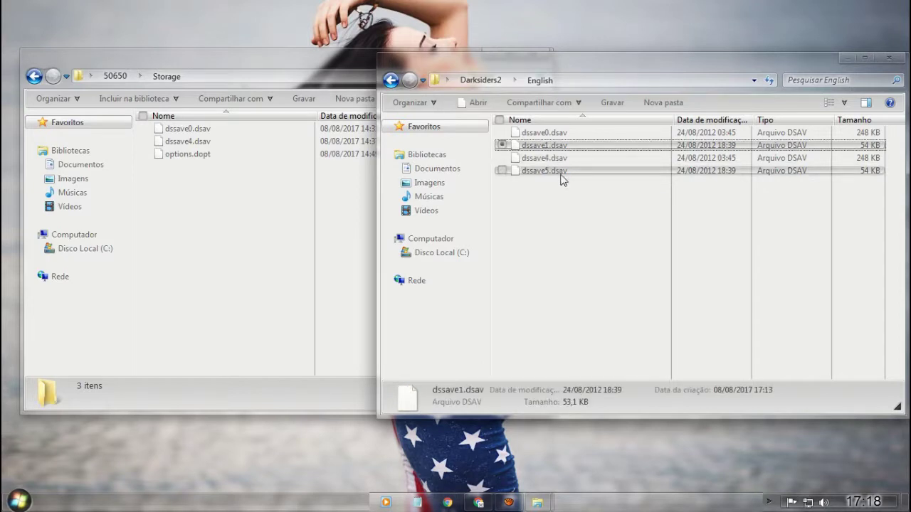
pyautogui.keyDown('ctrl'); pyautogui.click(560, 172); pyautogui.keyUp('ctrl')
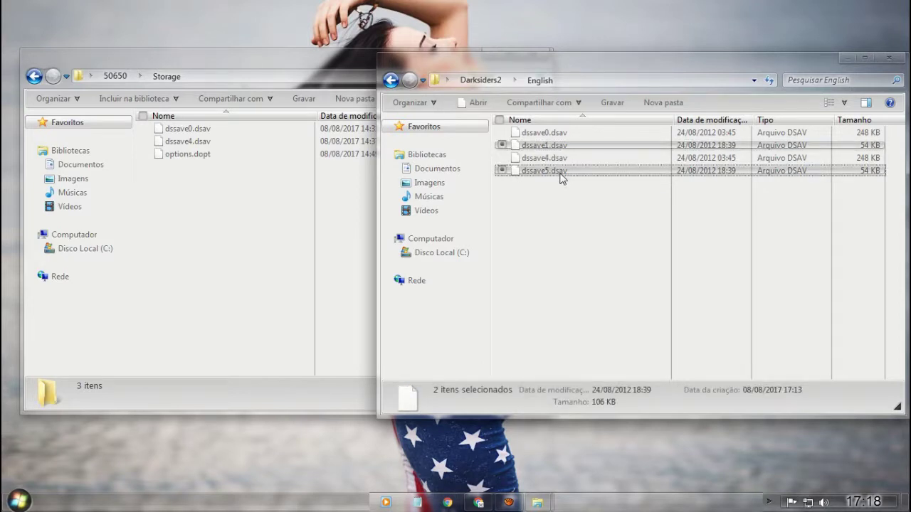
pyautogui.press('Delete')
pyautogui.press('Return')
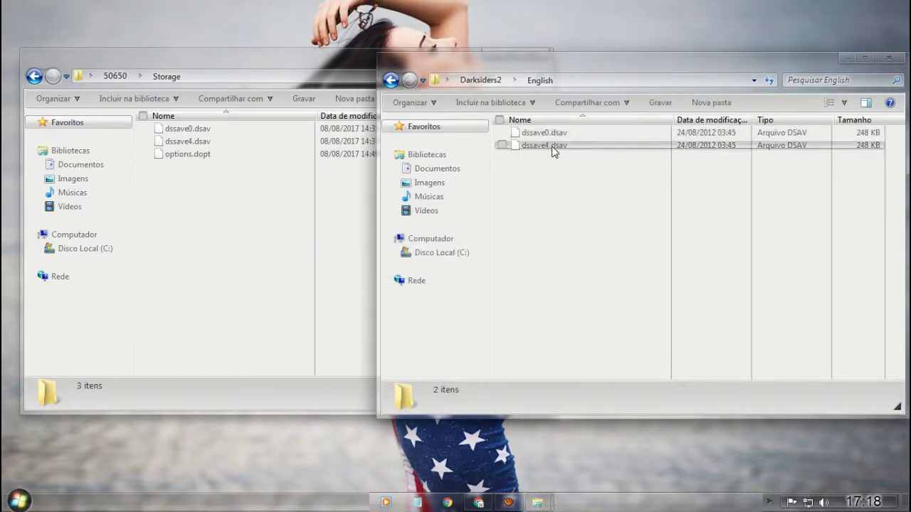
# Open dssave0.dsav from the Storage folder in Notepad++, and close all its open documents and the editor
pyautogui.click(223, 213)
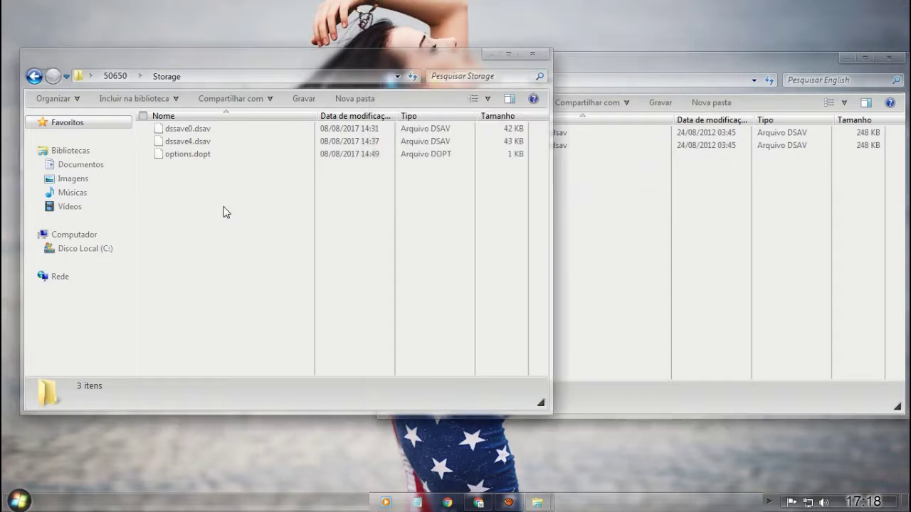
pyautogui.rightClick(189, 128)
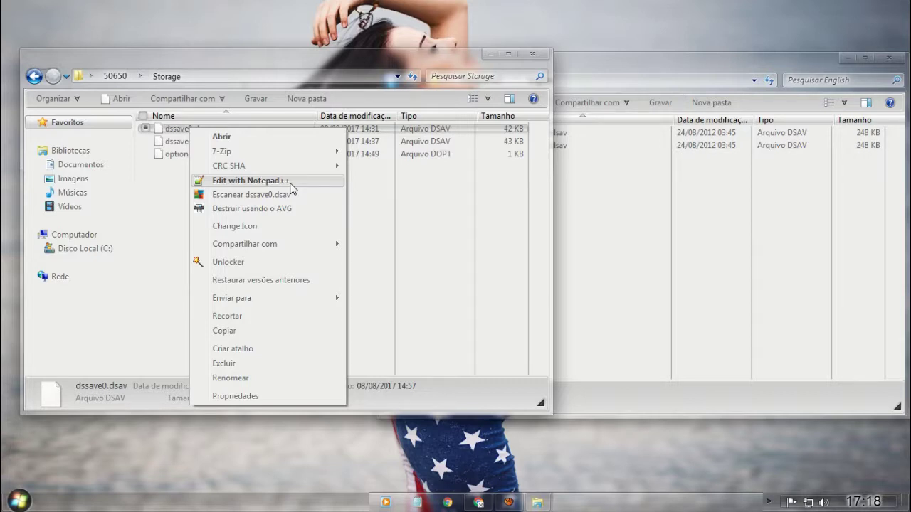
pyautogui.click(291, 183)
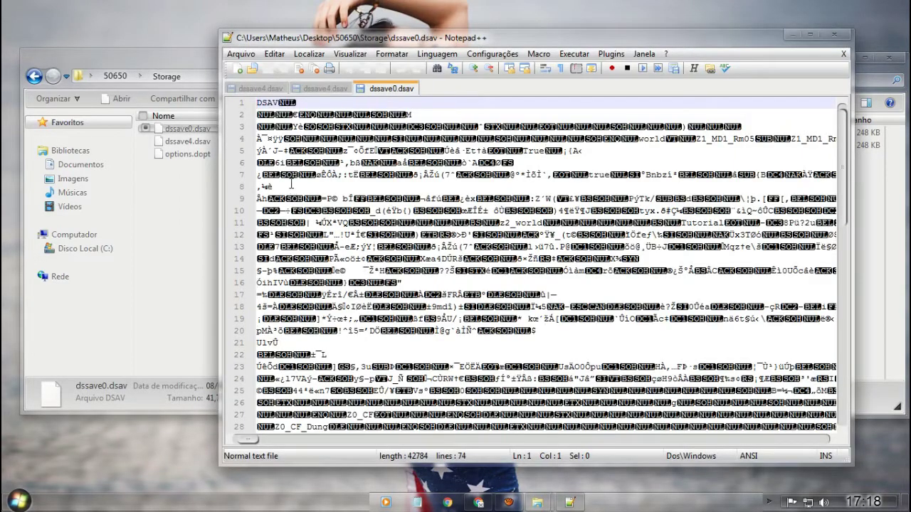
pyautogui.click(843, 54)
pyautogui.click(843, 53)
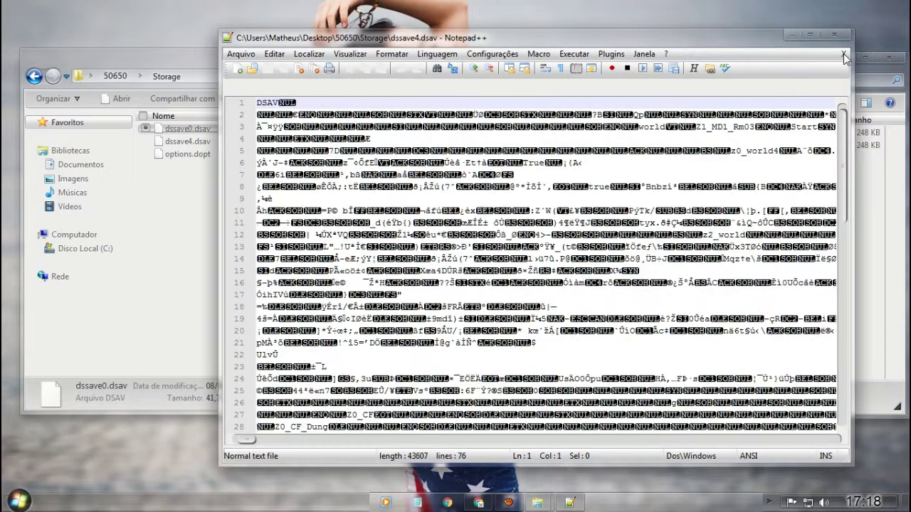
pyautogui.click(843, 53)
pyautogui.click(843, 36)
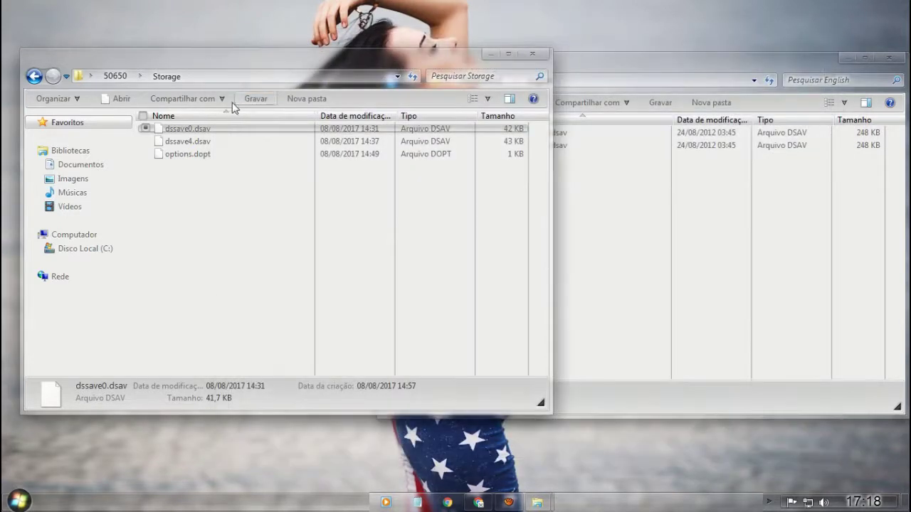
# Open only the Storage folder's dssave0.dsav in Notepad++ and reposition the editor window
pyautogui.rightClick(190, 128)
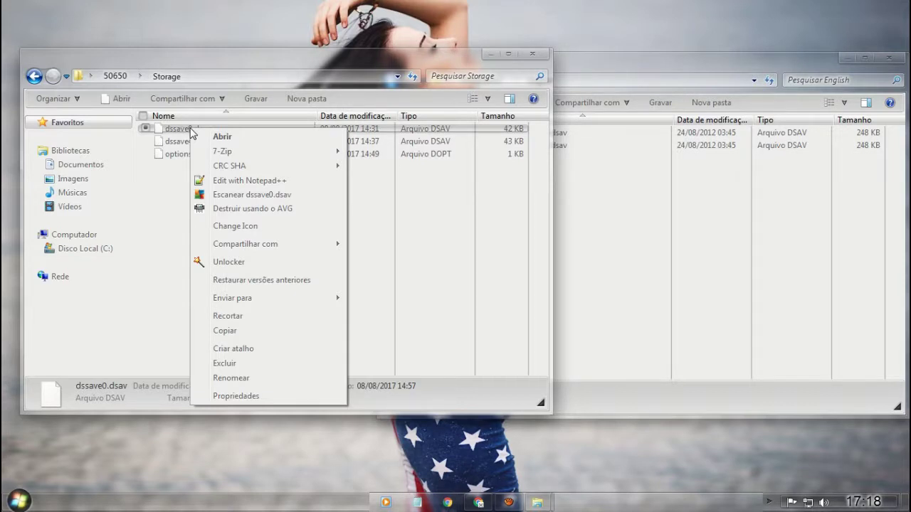
pyautogui.click(219, 181)
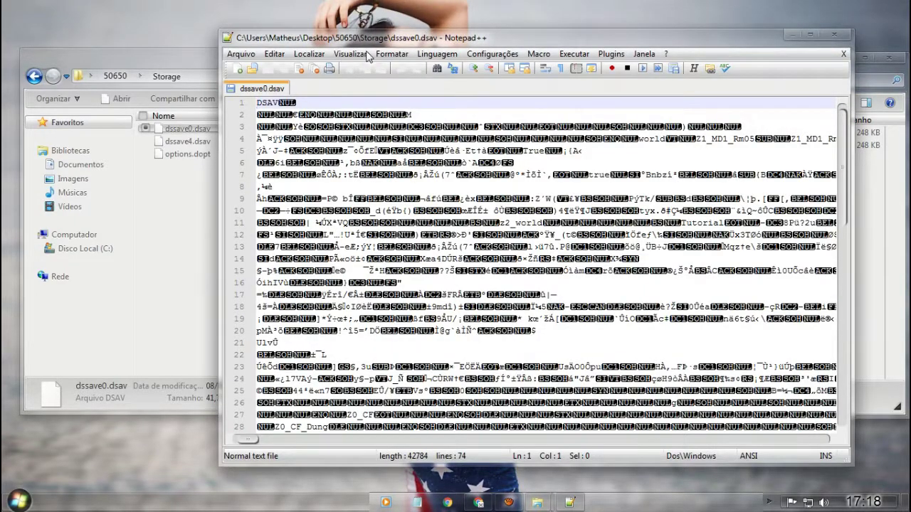
pyautogui.moveTo(381, 40); pyautogui.dragTo(277, 37)
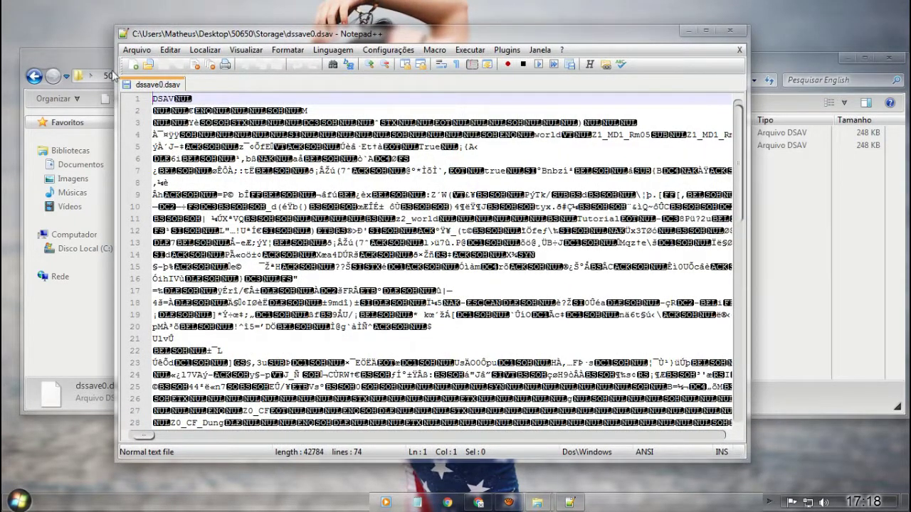
# Open dssave0.dsav from the Darksiders2\English folder as a second document in Notepad++
pyautogui.click(82, 59)
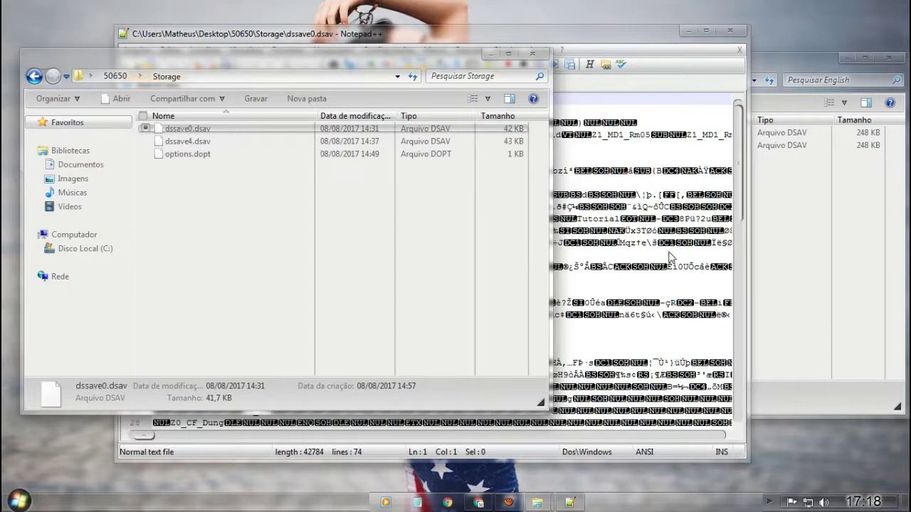
pyautogui.click(822, 283)
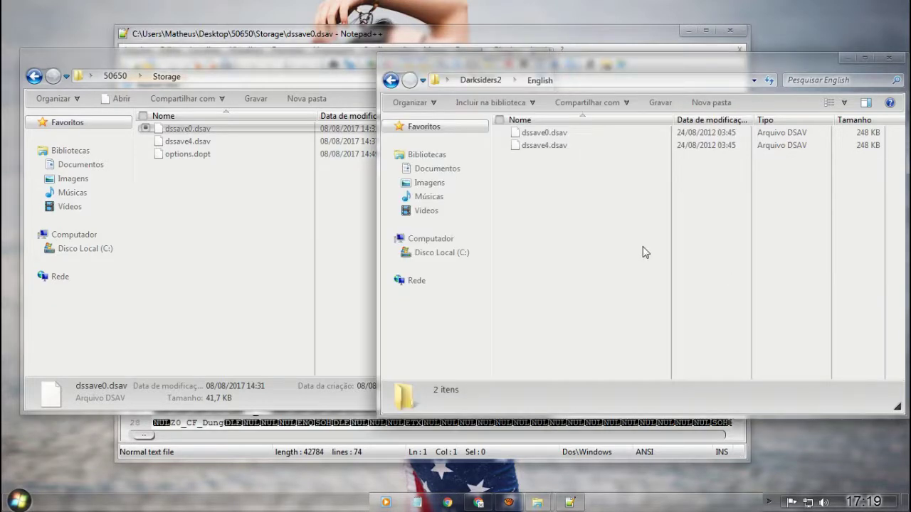
pyautogui.rightClick(546, 134)
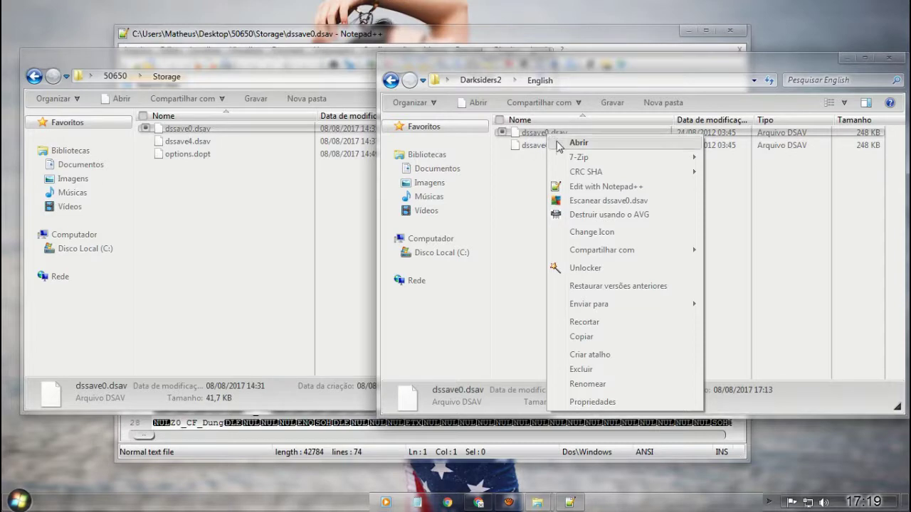
pyautogui.click(573, 188)
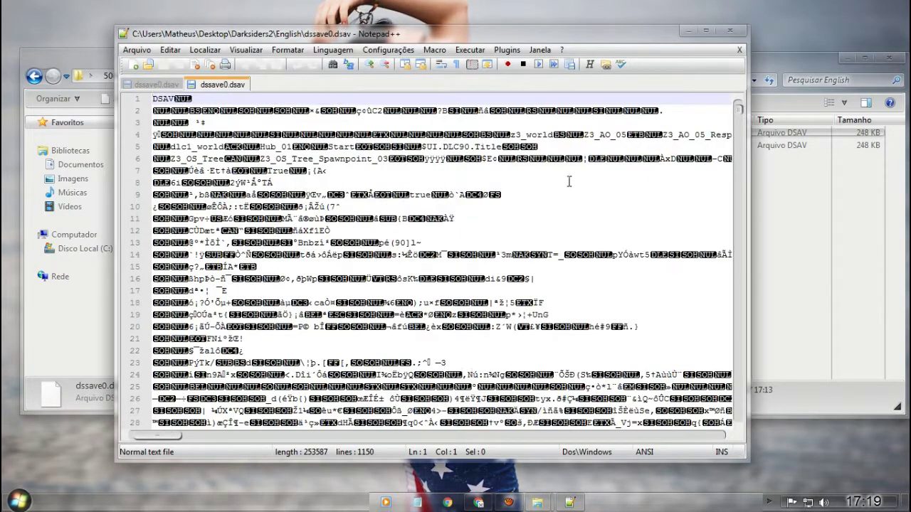
pyautogui.moveTo(248, 36); pyautogui.dragTo(296, 23)
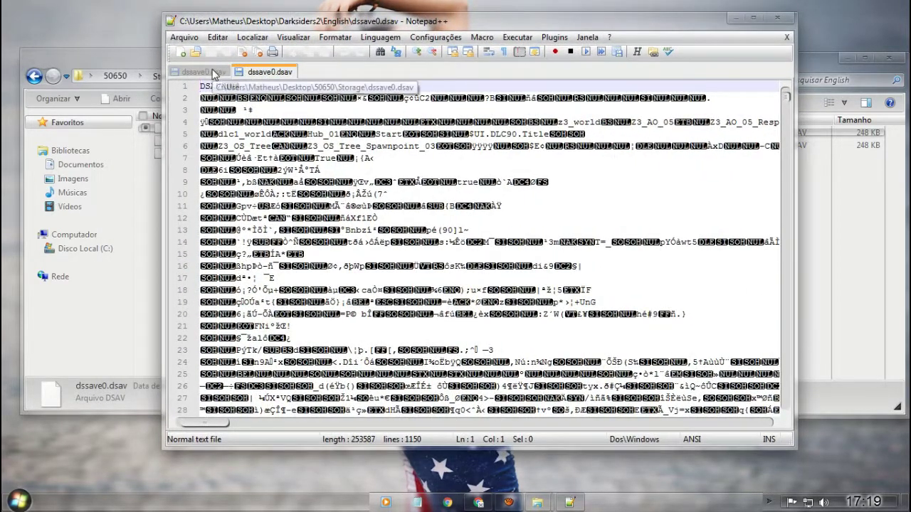
# Display both the Storage and the English dssave0.dsav documents in hex view with the HEX-Editor plugin
pyautogui.click(204, 73)
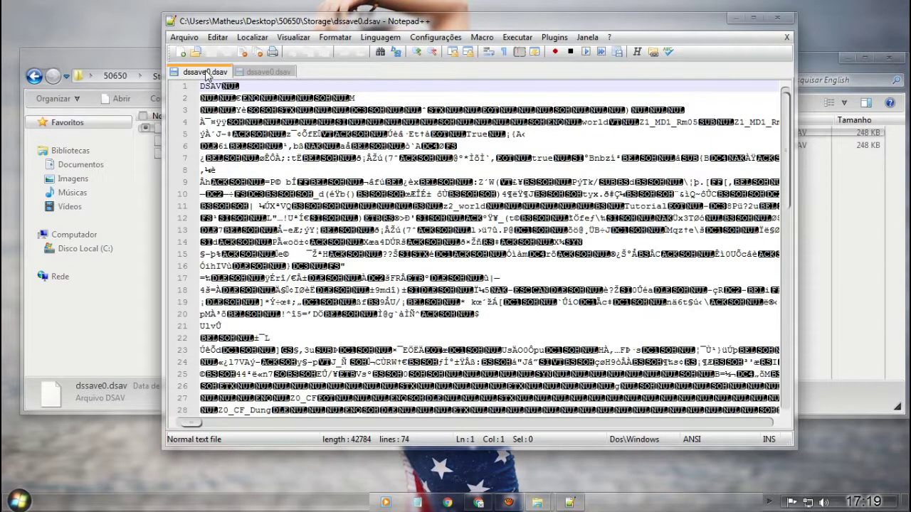
pyautogui.click(552, 39)
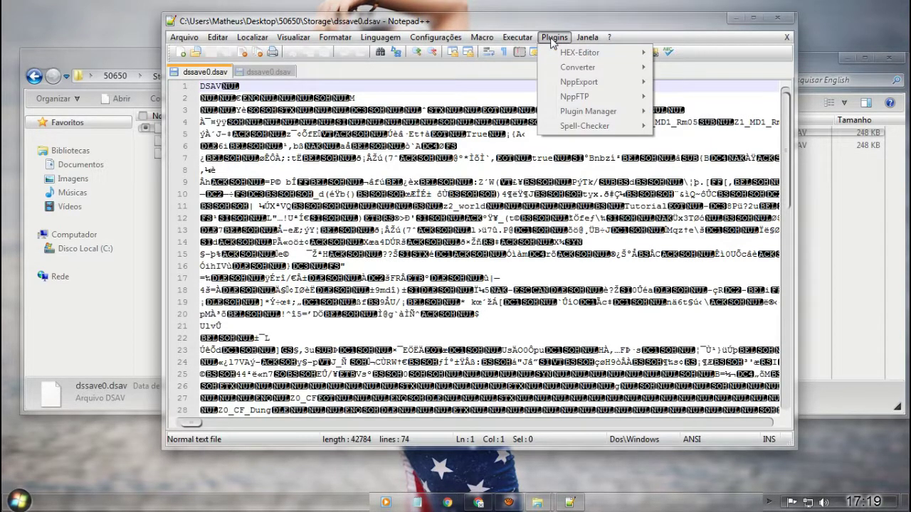
pyautogui.moveTo(582, 60)
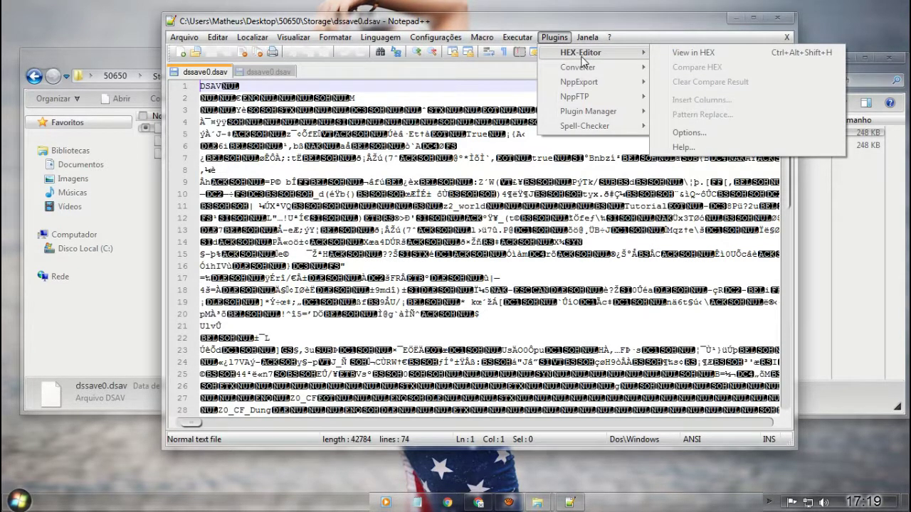
pyautogui.click(698, 53)
pyautogui.click(272, 75)
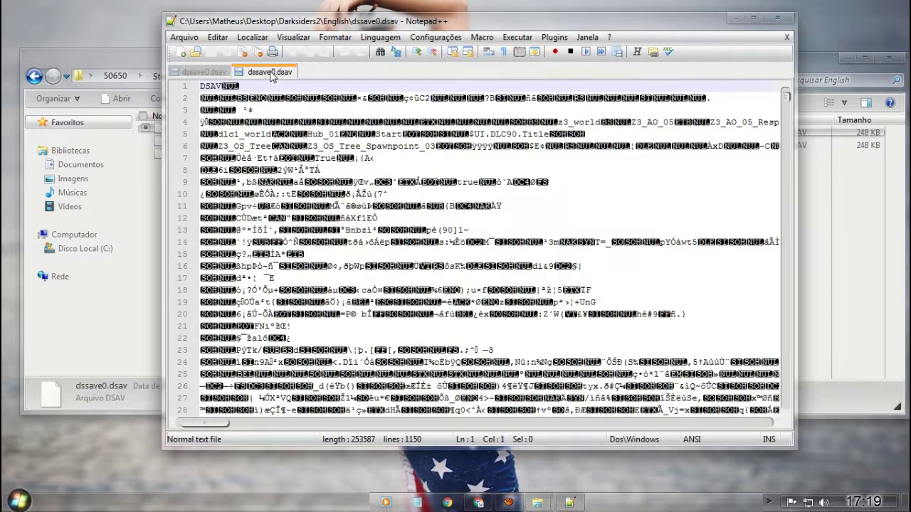
pyautogui.click(554, 41)
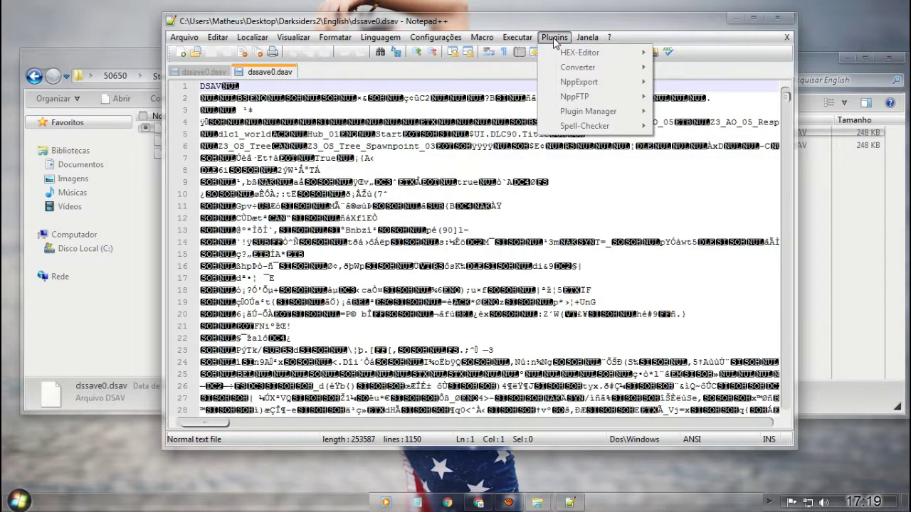
pyautogui.moveTo(567, 54)
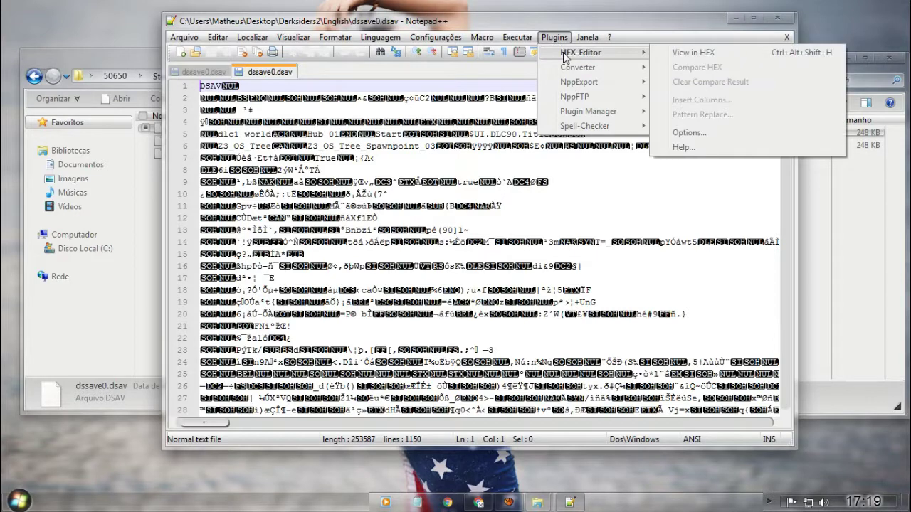
pyautogui.click(690, 53)
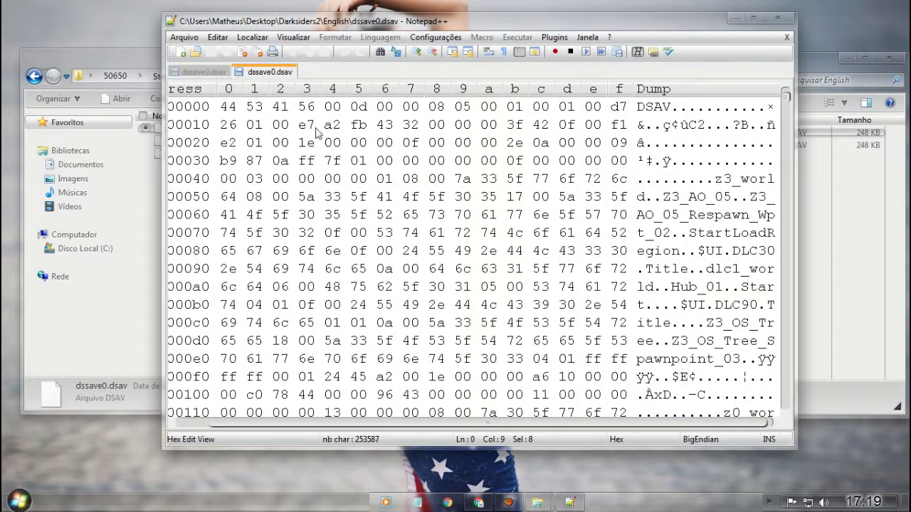
# Copy the six bytes 0a c0 af a4 ff ff starting at address 2f of the Storage dssave0.dsav, and switch to the English copy
pyautogui.click(205, 71)
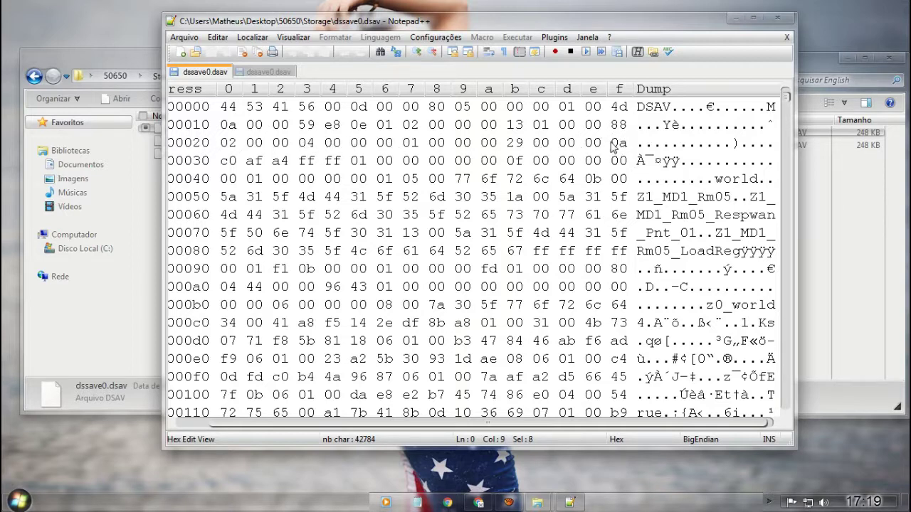
pyautogui.moveTo(612, 146)
pyautogui.mouseDown()
pyautogui.moveTo(629, 149)
pyautogui.moveTo(541, 146)
pyautogui.moveTo(491, 162)
pyautogui.moveTo(214, 163)
pyautogui.moveTo(344, 165)
pyautogui.mouseUp()
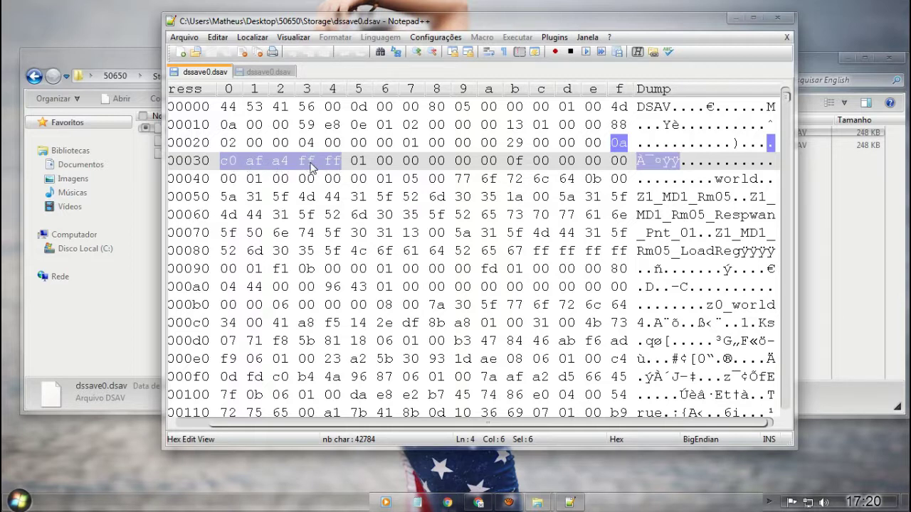
pyautogui.rightClick(319, 164)
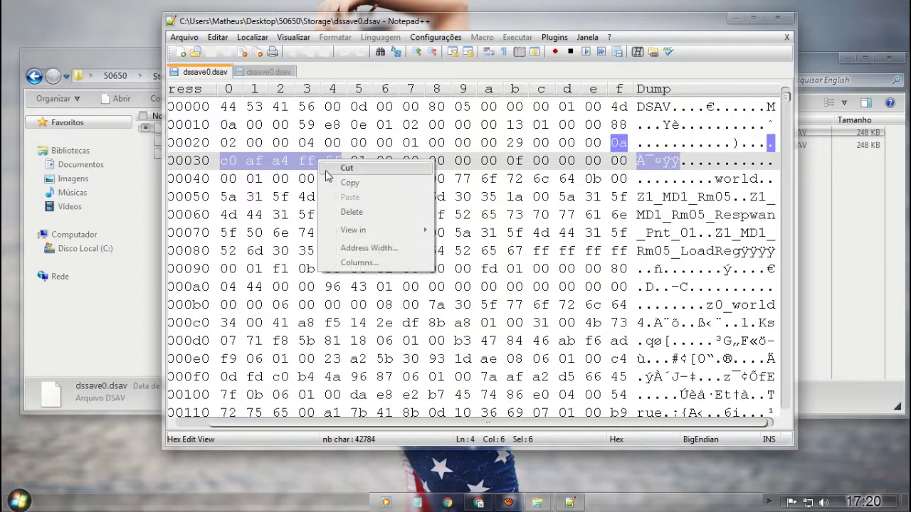
pyautogui.click(333, 184)
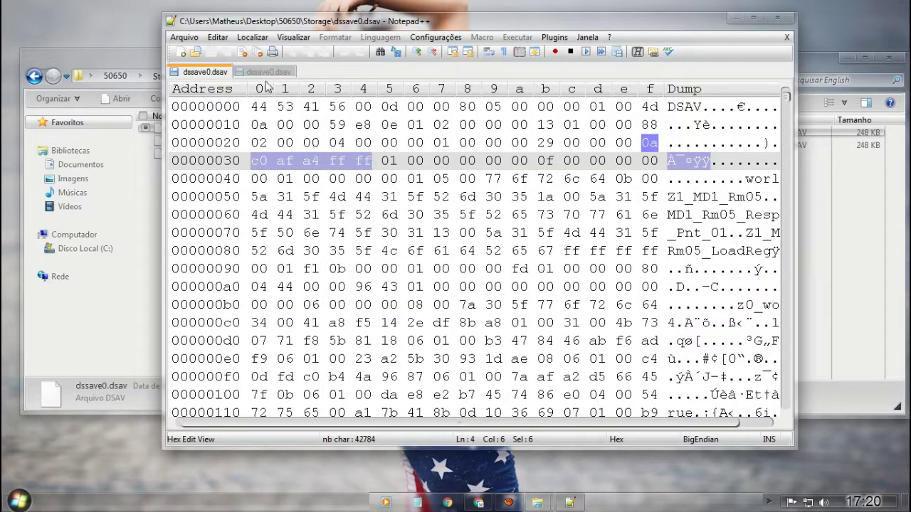
pyautogui.click(265, 77)
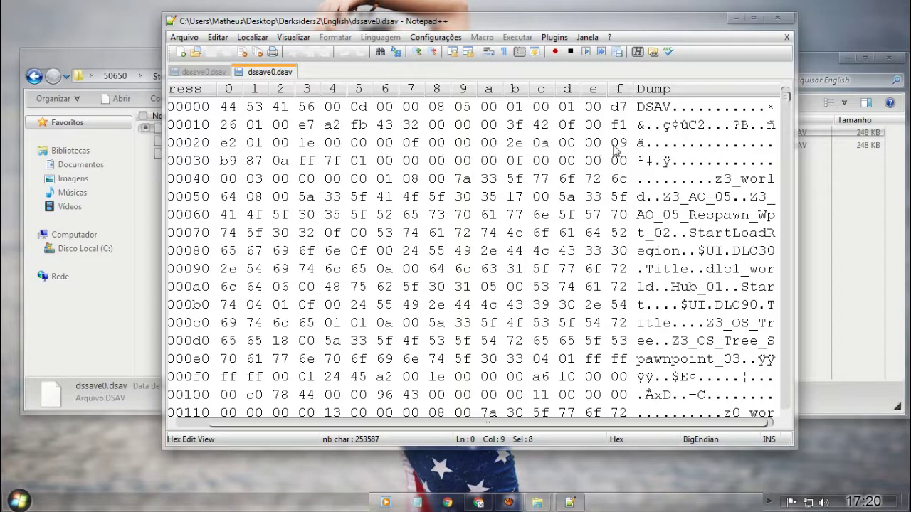
# Overwrite the six bytes starting at address 2f of the English dssave0.dsav with the copied 0a c0 af a4 ff ff and save the file
pyautogui.moveTo(612, 150); pyautogui.dragTo(340, 165)
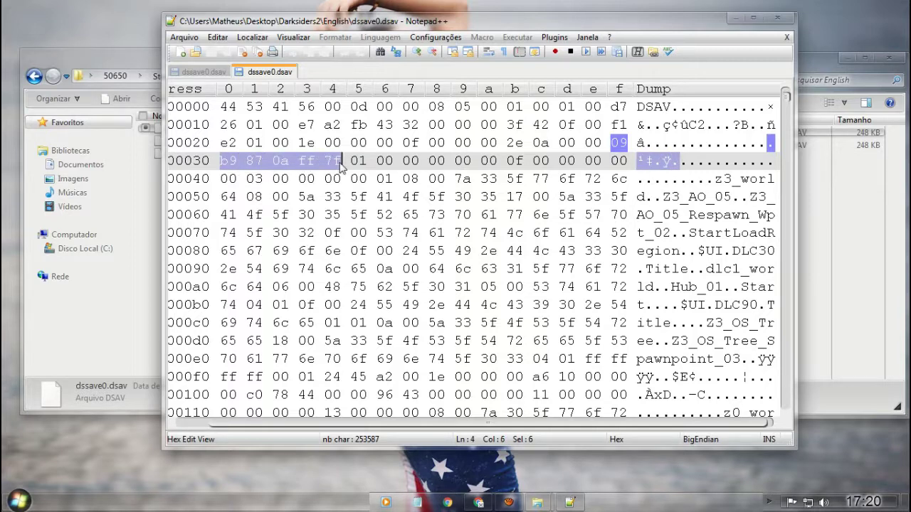
pyautogui.rightClick(294, 162)
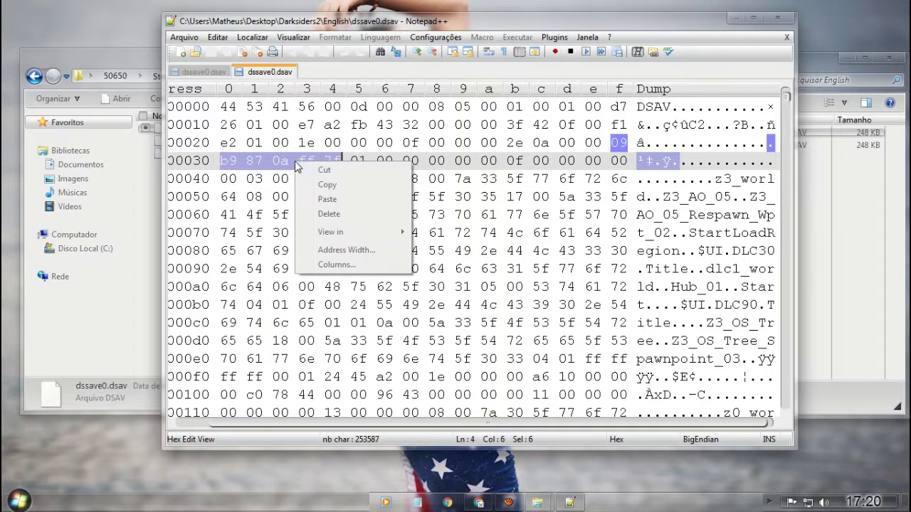
pyautogui.click(328, 199)
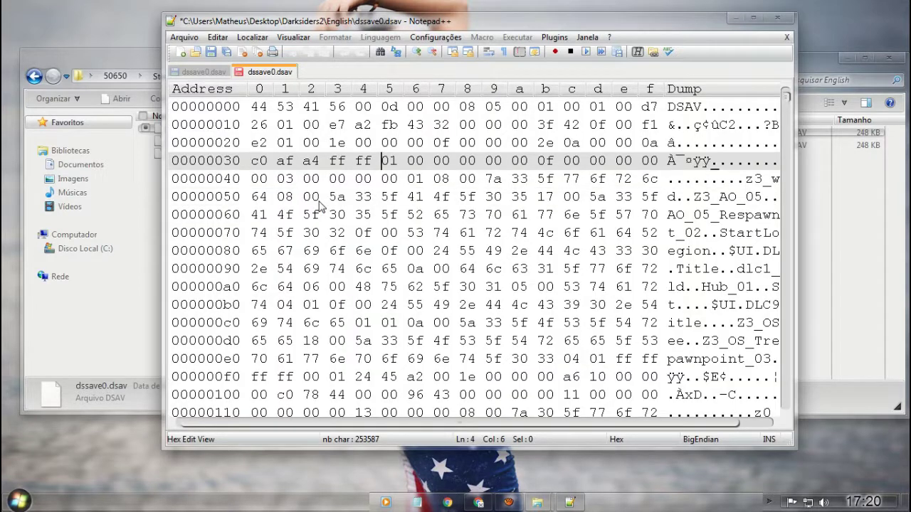
pyautogui.click(226, 53)
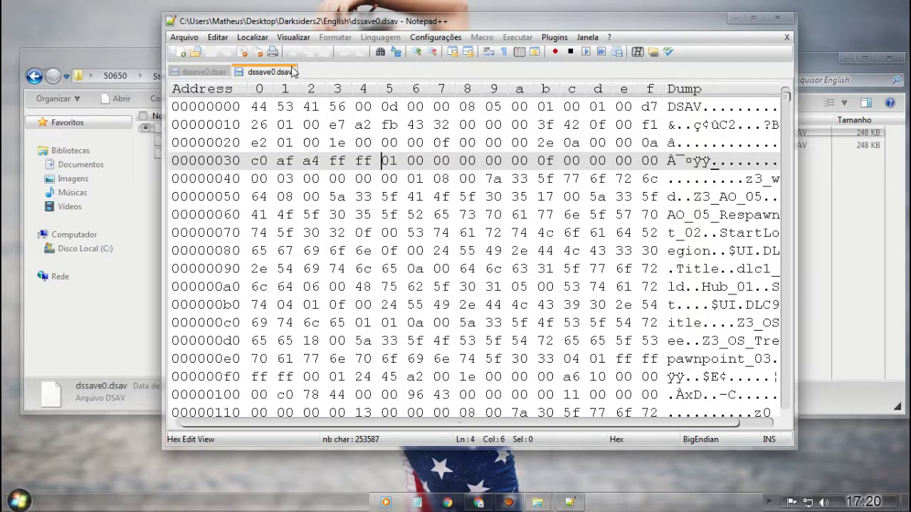
# Close both dssave0.dsav documents and exit Notepad++
pyautogui.click(787, 38)
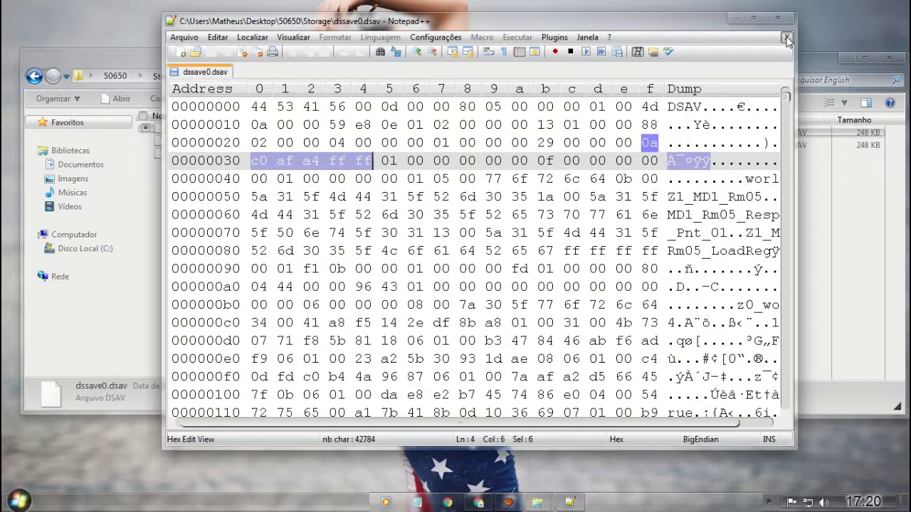
pyautogui.click(787, 37)
pyautogui.click(781, 18)
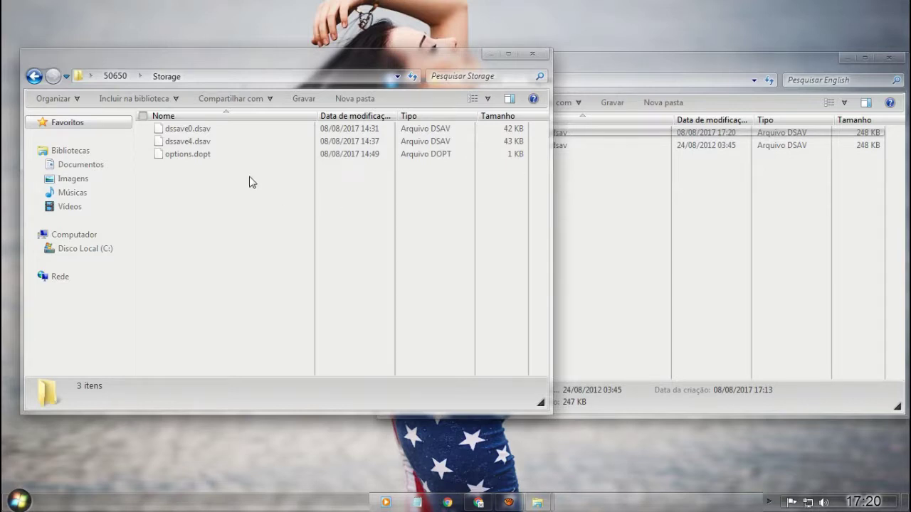
# Open dssave4.dsav from the Storage folder and dssave4.dsav from the Darksiders2\English folder as two documents in Notepad++
pyautogui.rightClick(191, 145)
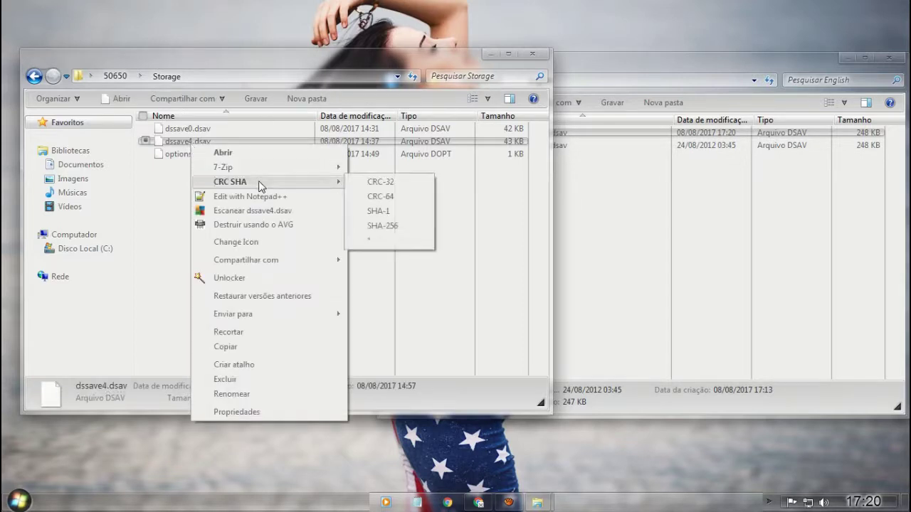
pyautogui.click(261, 204)
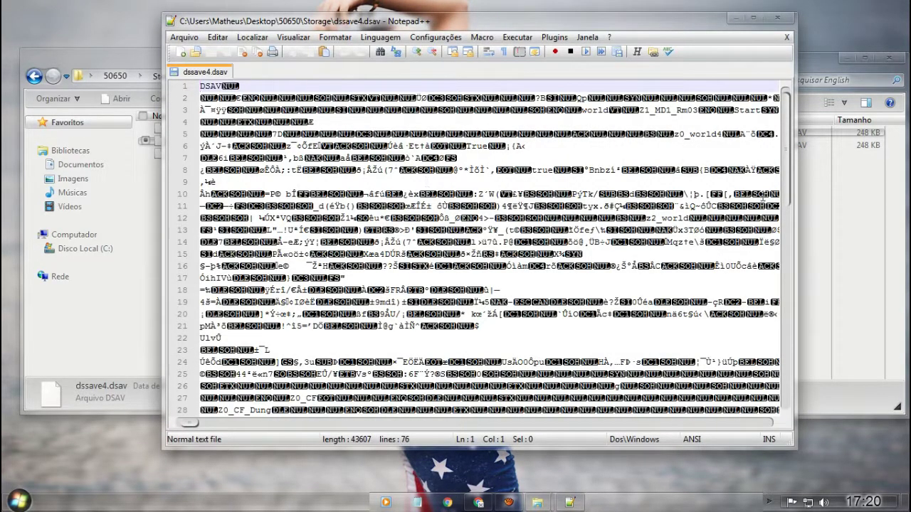
pyautogui.click(835, 191)
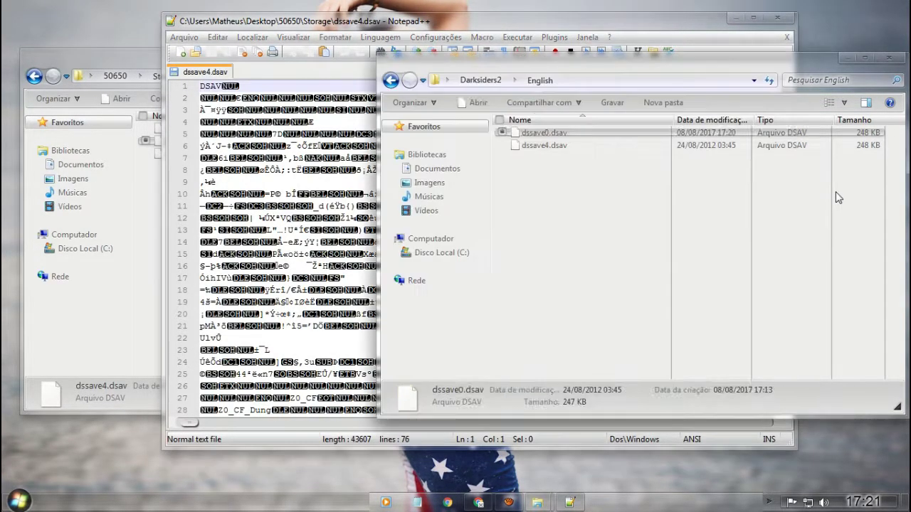
pyautogui.rightClick(541, 147)
pyautogui.click(572, 199)
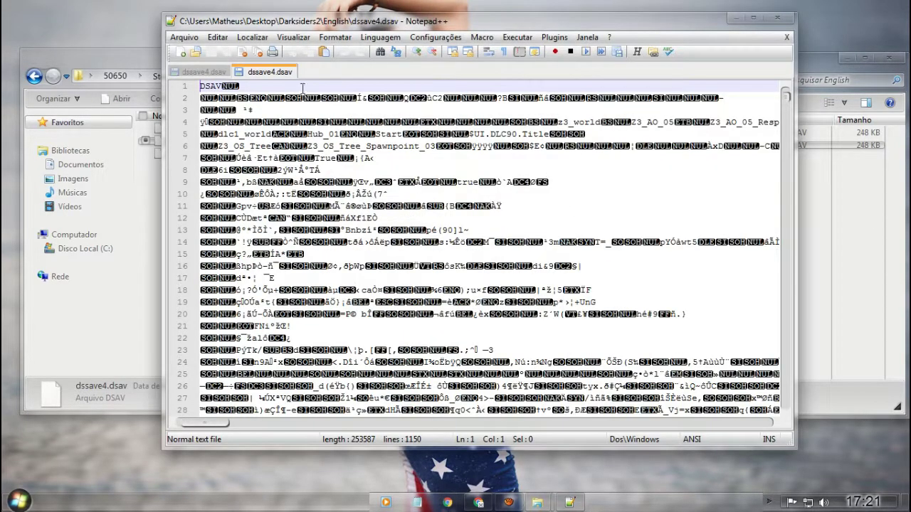
# Display both the Storage and the English dssave4.dsav documents in hex view with the HEX-Editor plugin
pyautogui.click(213, 72)
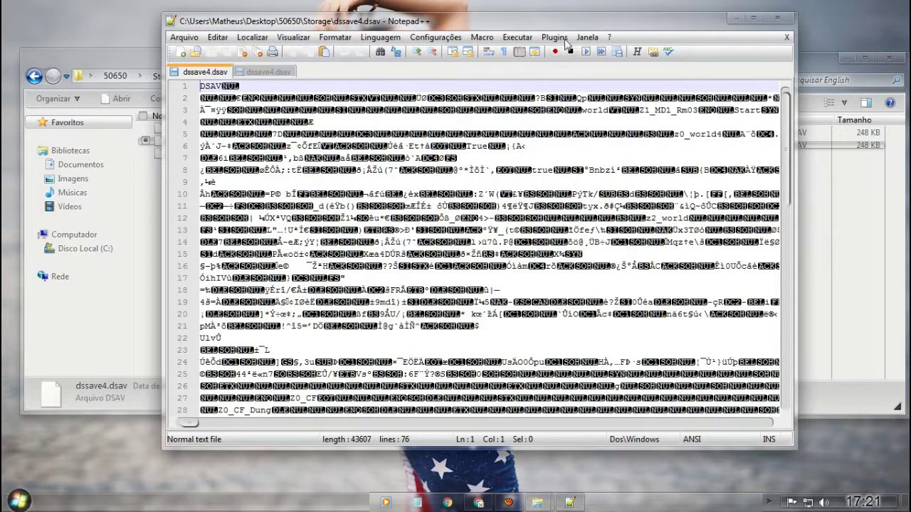
pyautogui.click(555, 37)
pyautogui.moveTo(632, 53)
pyautogui.click(694, 53)
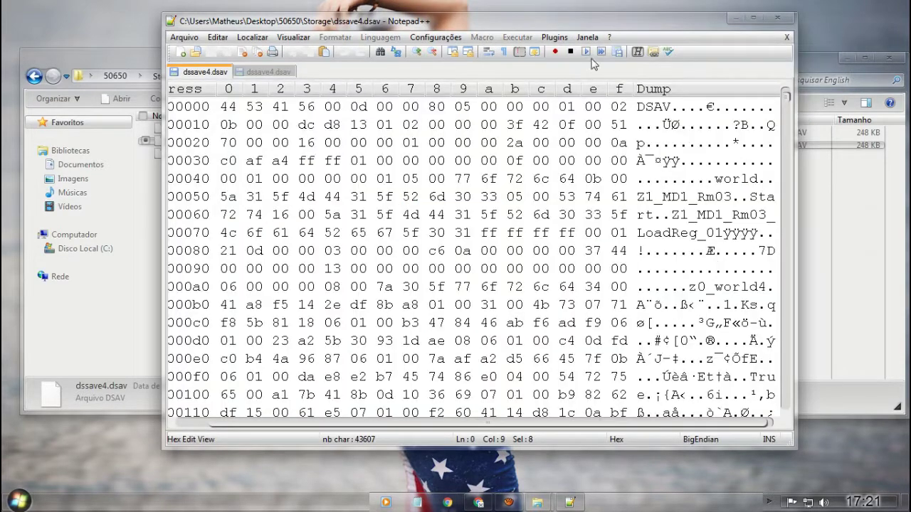
pyautogui.click(271, 72)
pyautogui.click(559, 38)
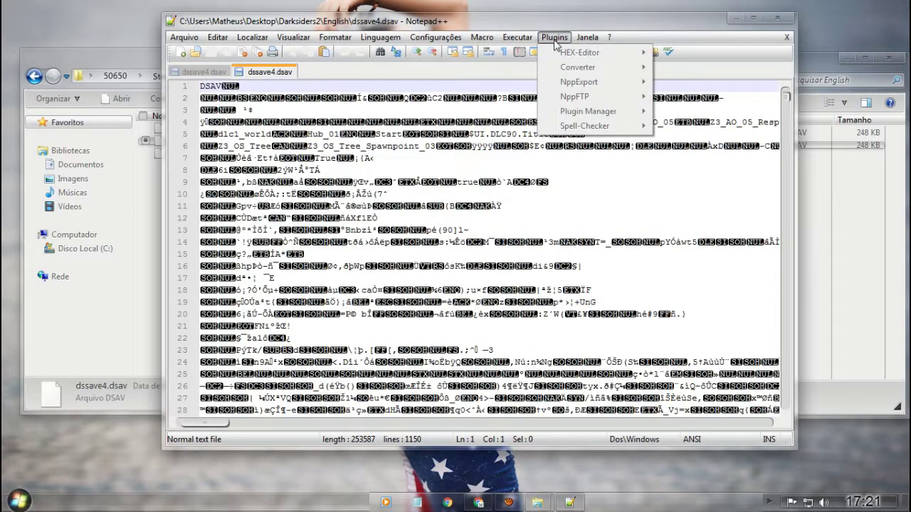
pyautogui.moveTo(594, 53)
pyautogui.click(681, 53)
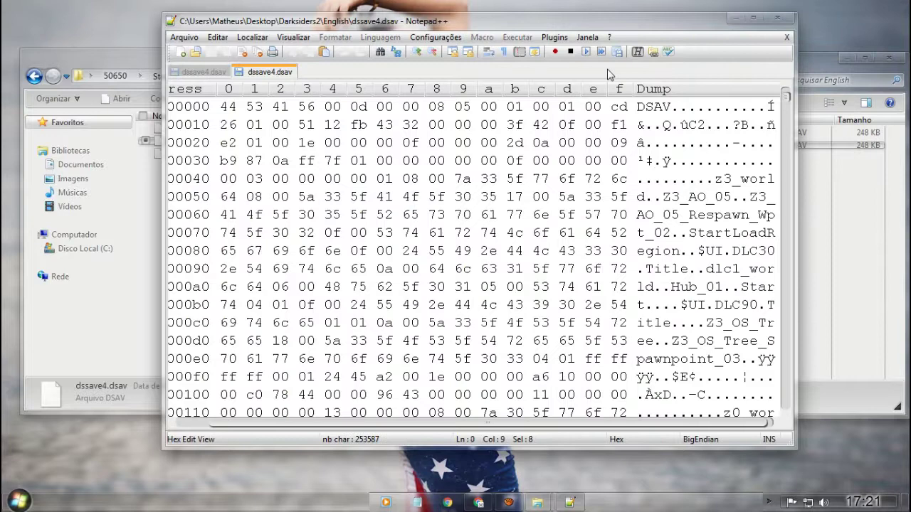
# Copy the six bytes 0a c0 af a4 ff ff starting at address 2f of the Storage dssave4.dsav, and switch to the English copy
pyautogui.click(213, 72)
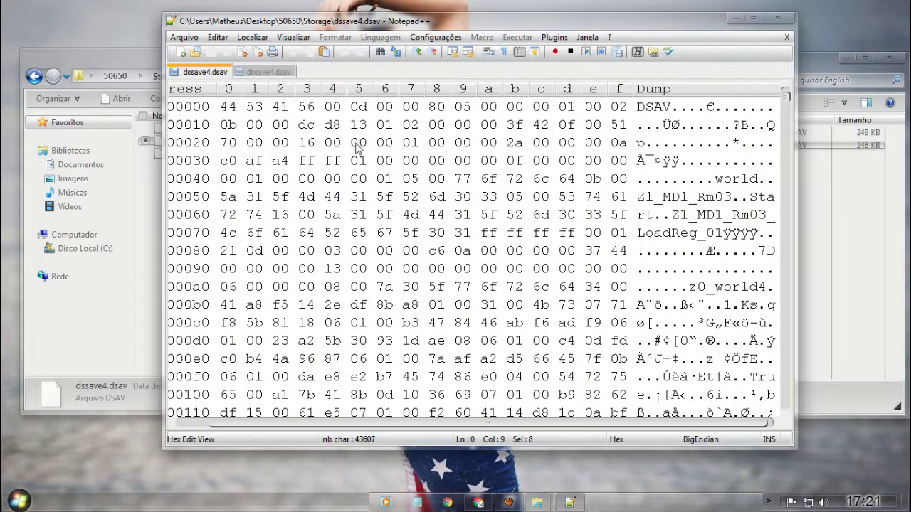
pyautogui.moveTo(611, 146); pyautogui.dragTo(353, 165)
pyautogui.hotkey('ctrl', 'c')
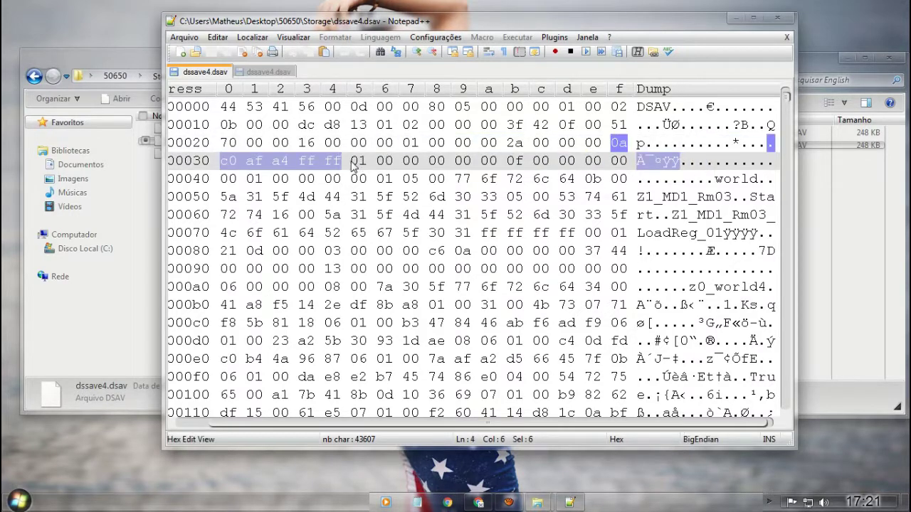
pyautogui.rightClick(267, 161)
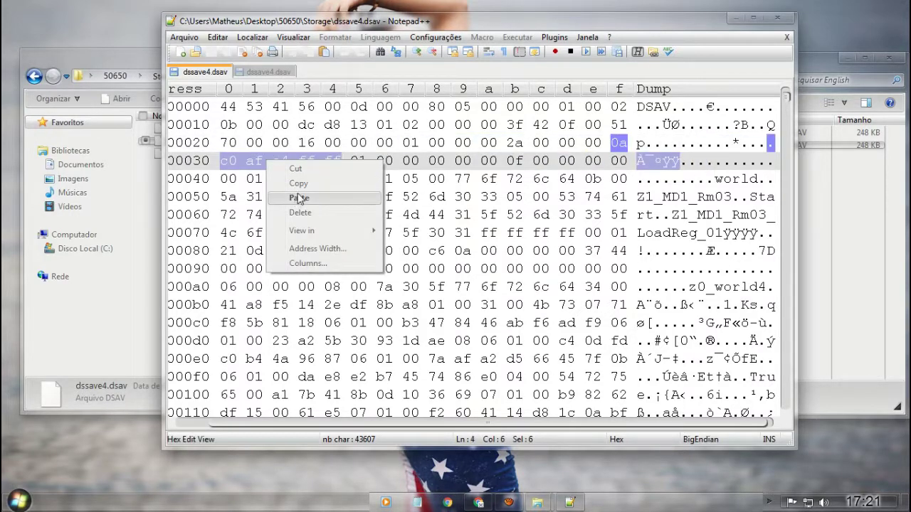
pyautogui.click(299, 183)
pyautogui.click(249, 72)
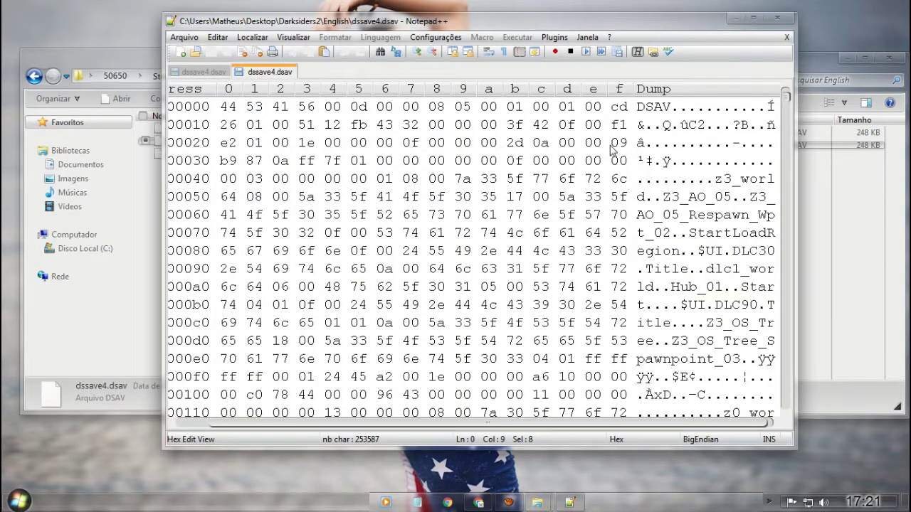
# Overwrite the six bytes starting at address 2f of the English dssave4.dsav with the copied bytes, save the file and exit Notepad++
pyautogui.moveTo(616, 143); pyautogui.dragTo(318, 163)
pyautogui.rightClick(319, 164)
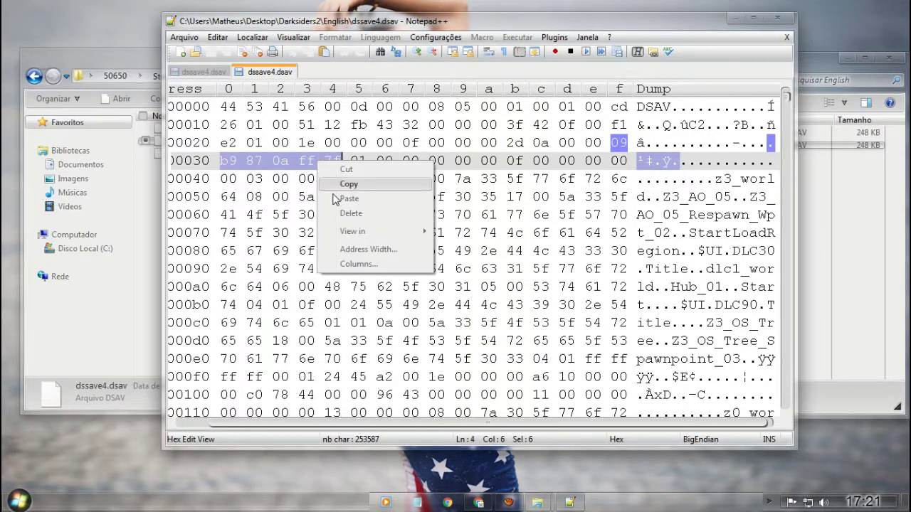
pyautogui.click(346, 205)
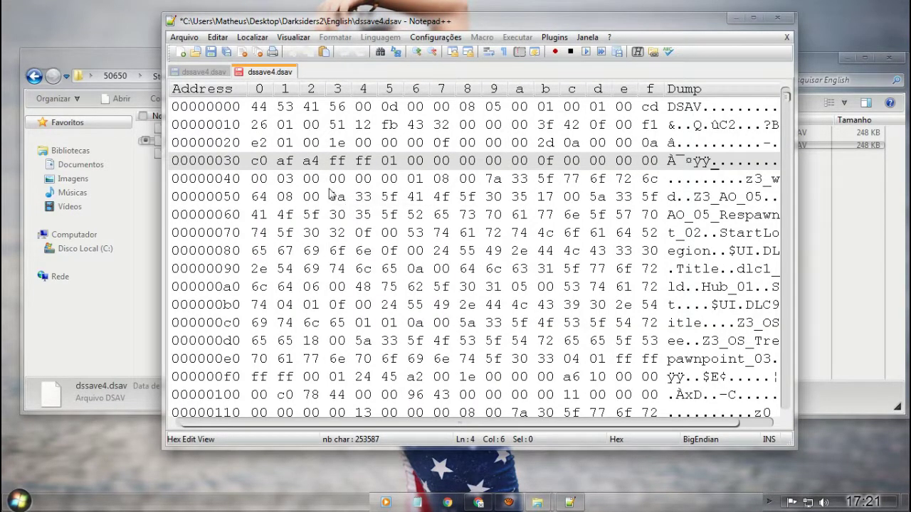
pyautogui.click(225, 54)
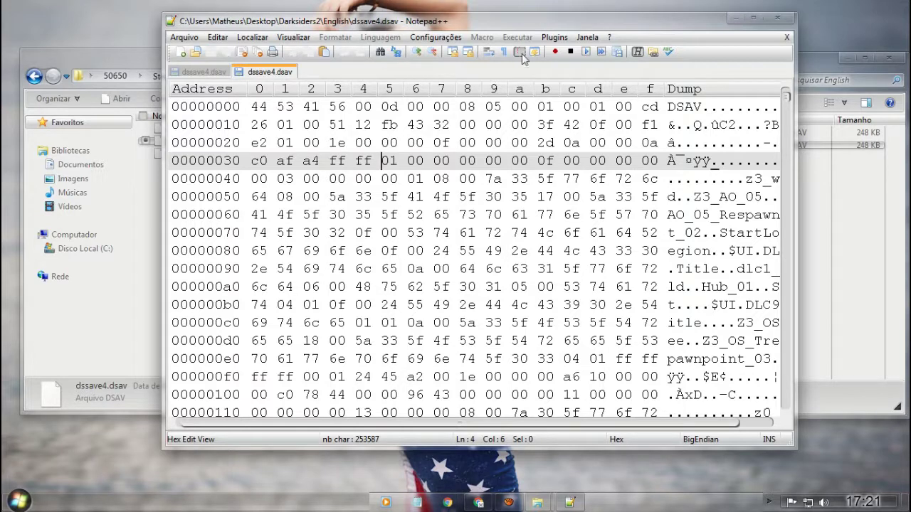
pyautogui.click(777, 17)
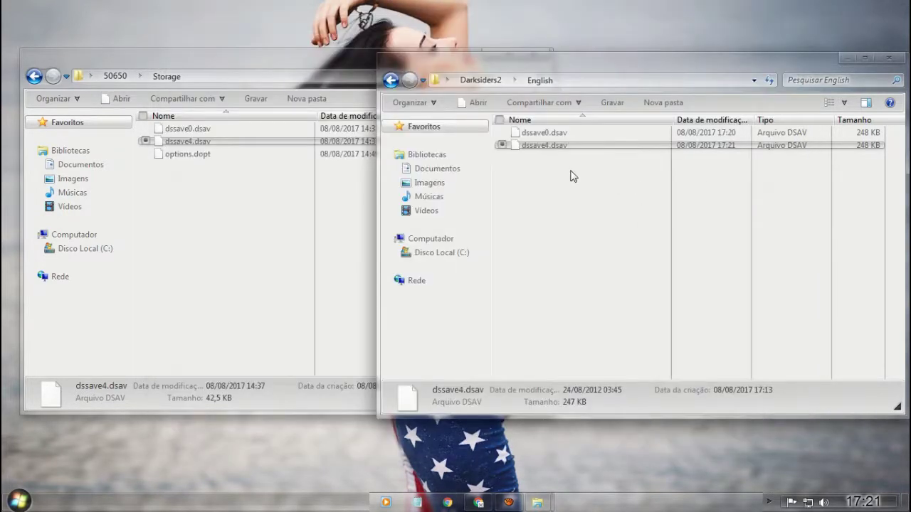
pyautogui.moveTo(573, 176); pyautogui.dragTo(528, 126)
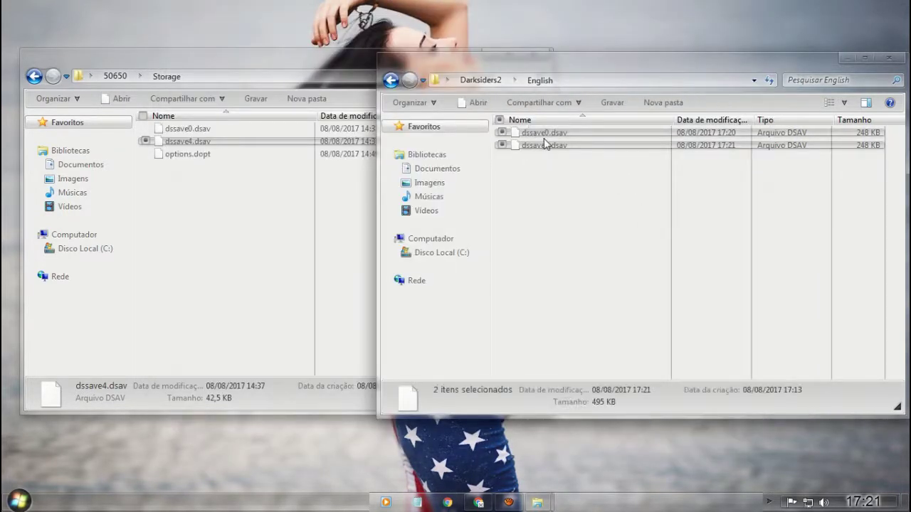
pyautogui.rightClick(547, 142)
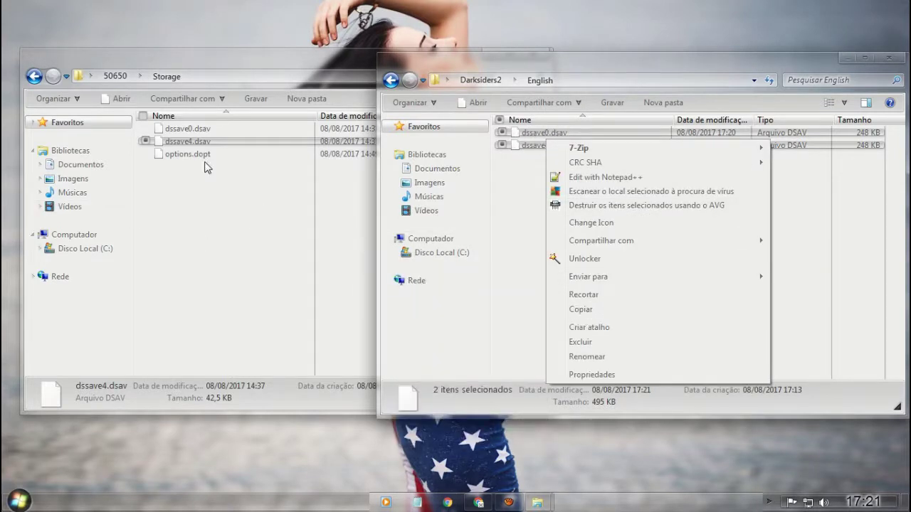
pyautogui.click(261, 217)
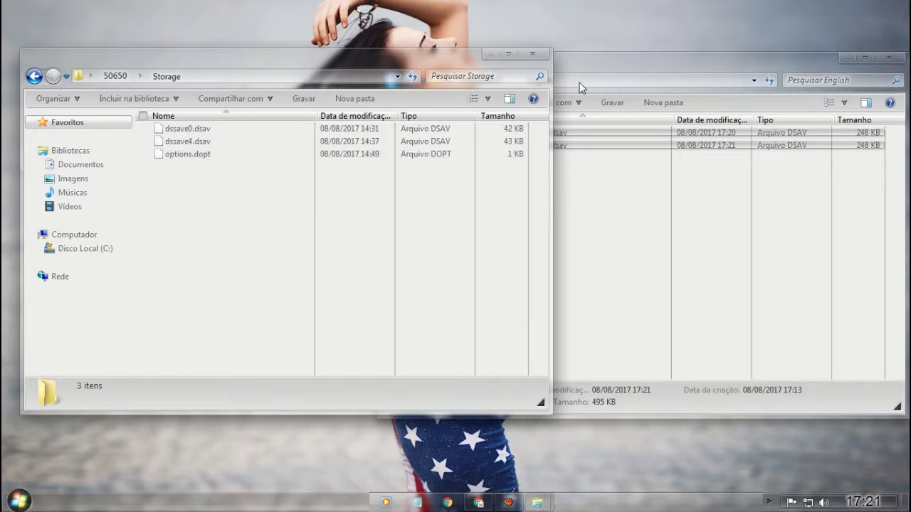
# Close the English folder window and the Storage folder window
pyautogui.click(612, 65)
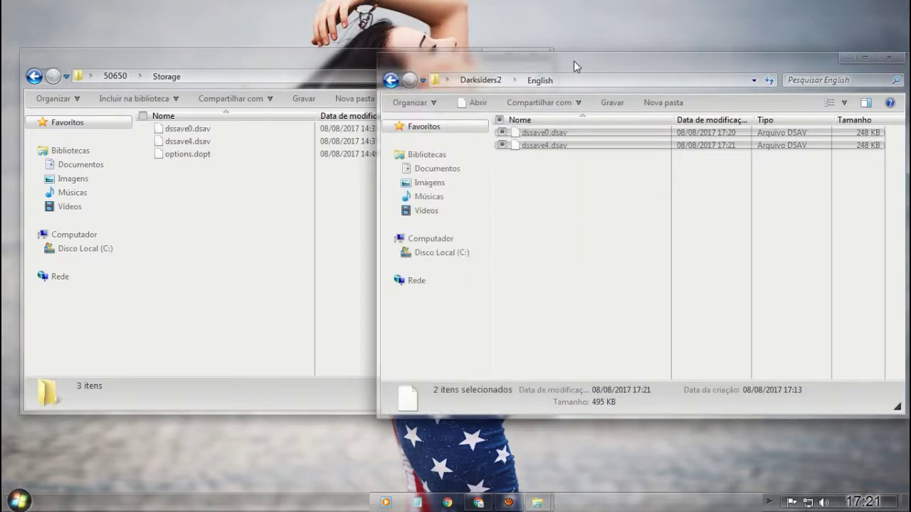
pyautogui.moveTo(573, 61); pyautogui.dragTo(474, 63)
pyautogui.click(698, 56)
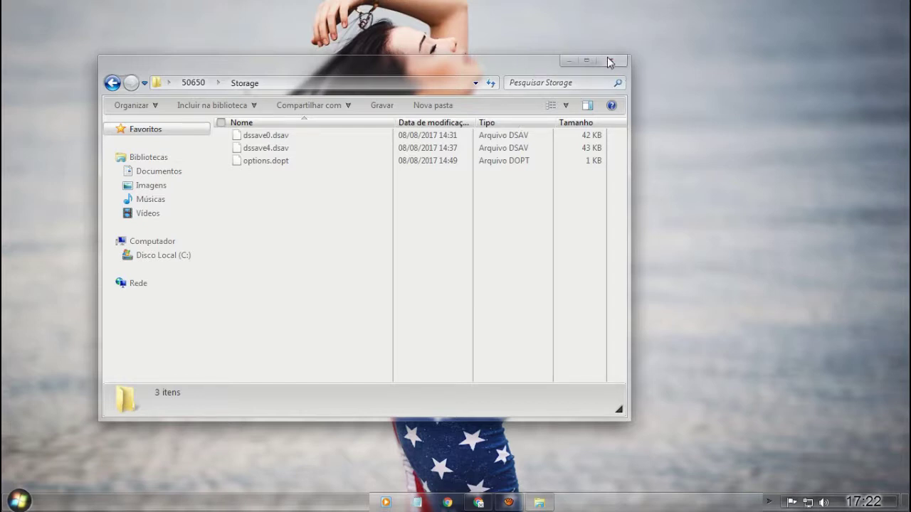
pyautogui.moveTo(513, 59); pyautogui.dragTo(579, 71)
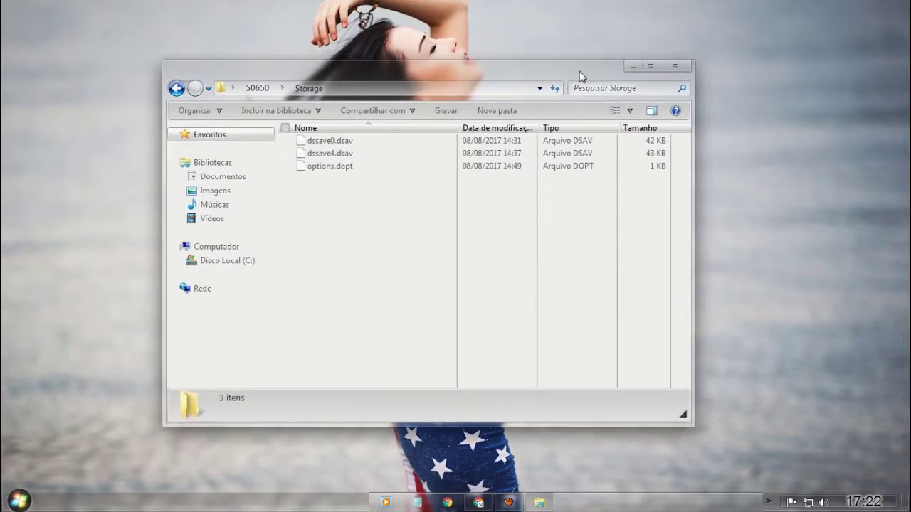
pyautogui.moveTo(579, 71); pyautogui.dragTo(598, 83)
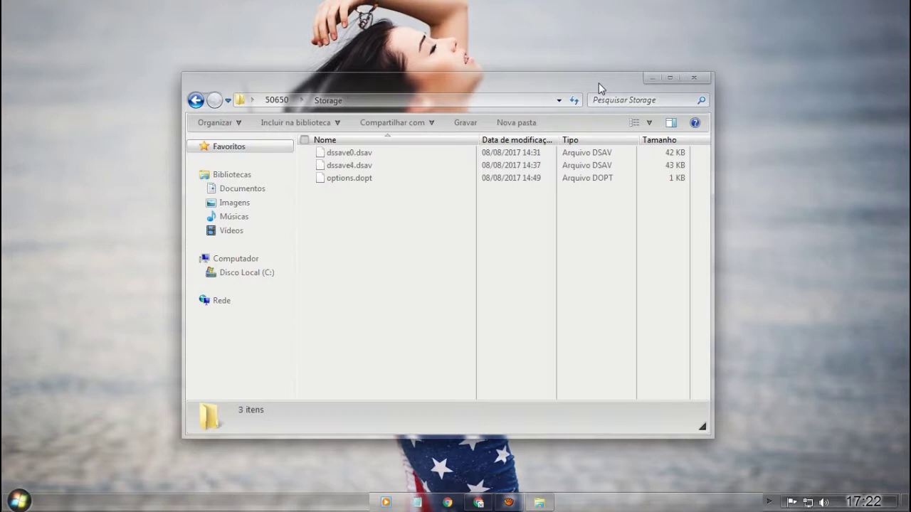
pyautogui.click(703, 79)
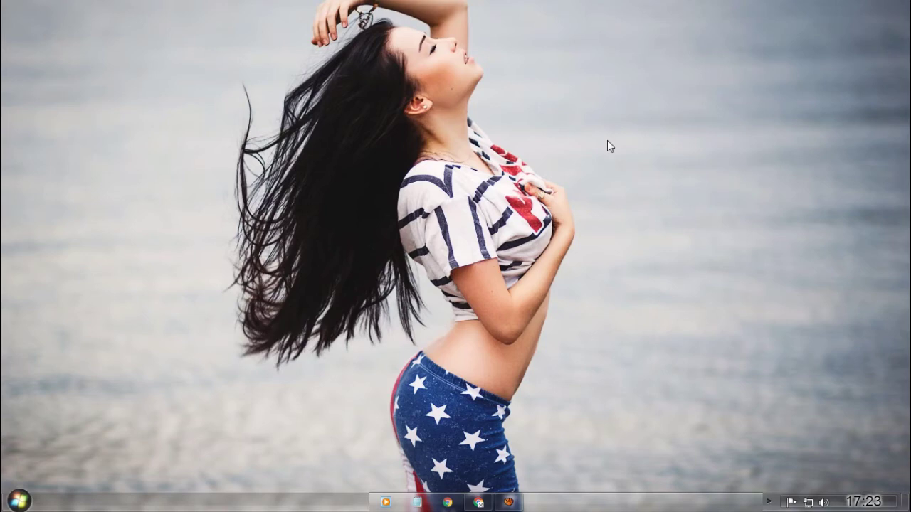
pyautogui.click(508, 502)
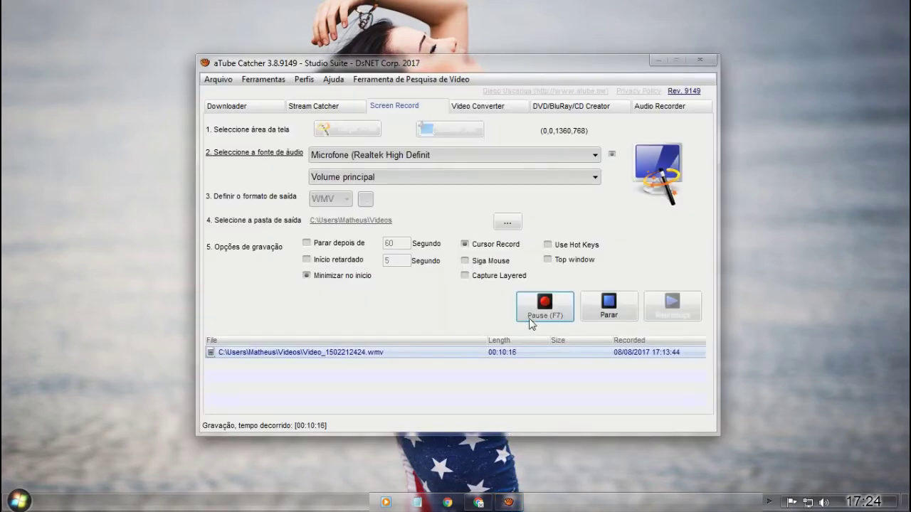